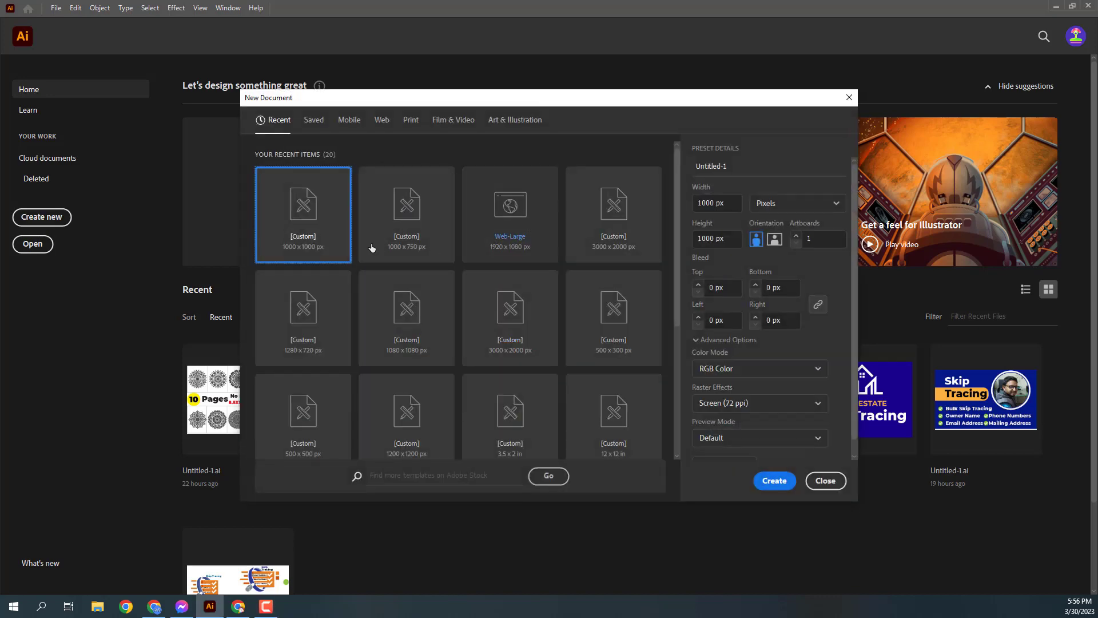
Create Untitled-1 from a wide landscape preset such as Web-Large 1920×1080.
double_click(491, 234)
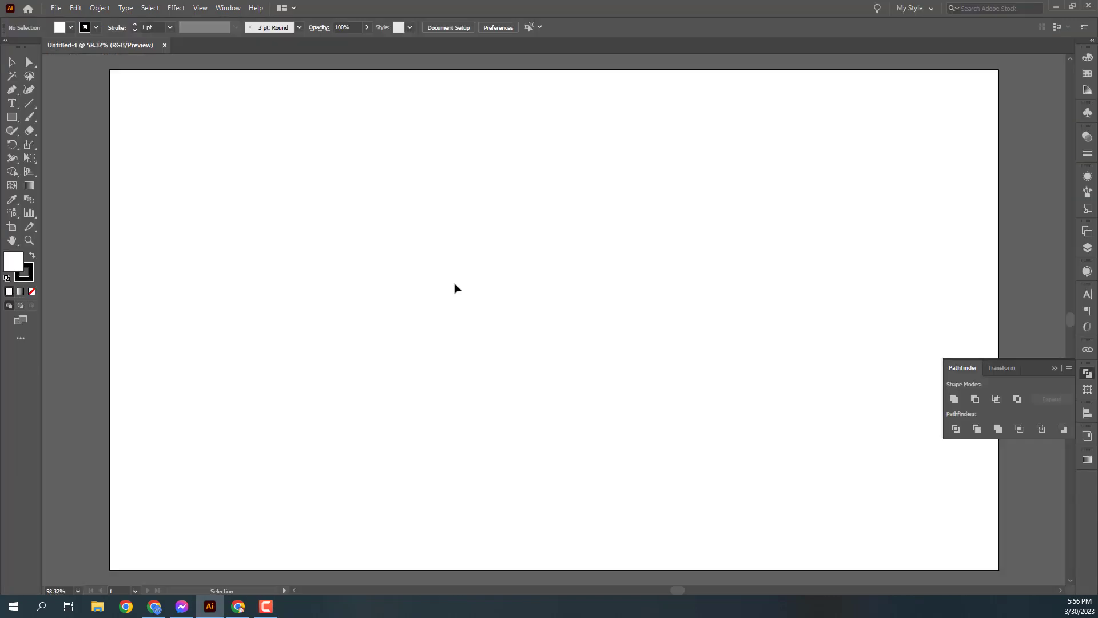
Draw a strokeless white circle about 124.69 px wide and move it above the artboard.
left_click(30, 275)
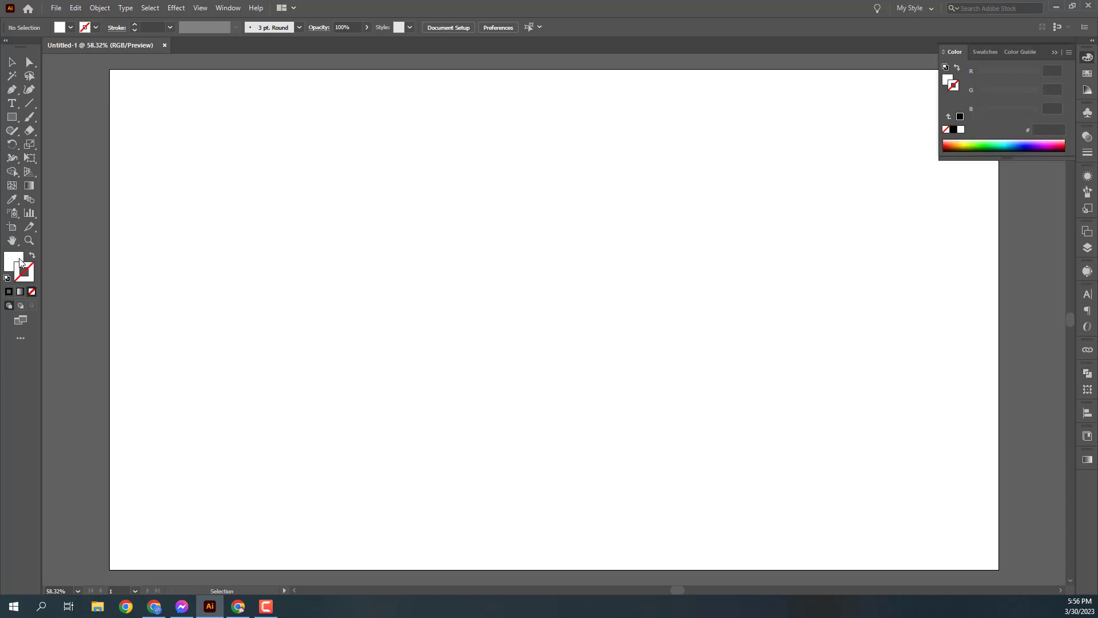
key("x")
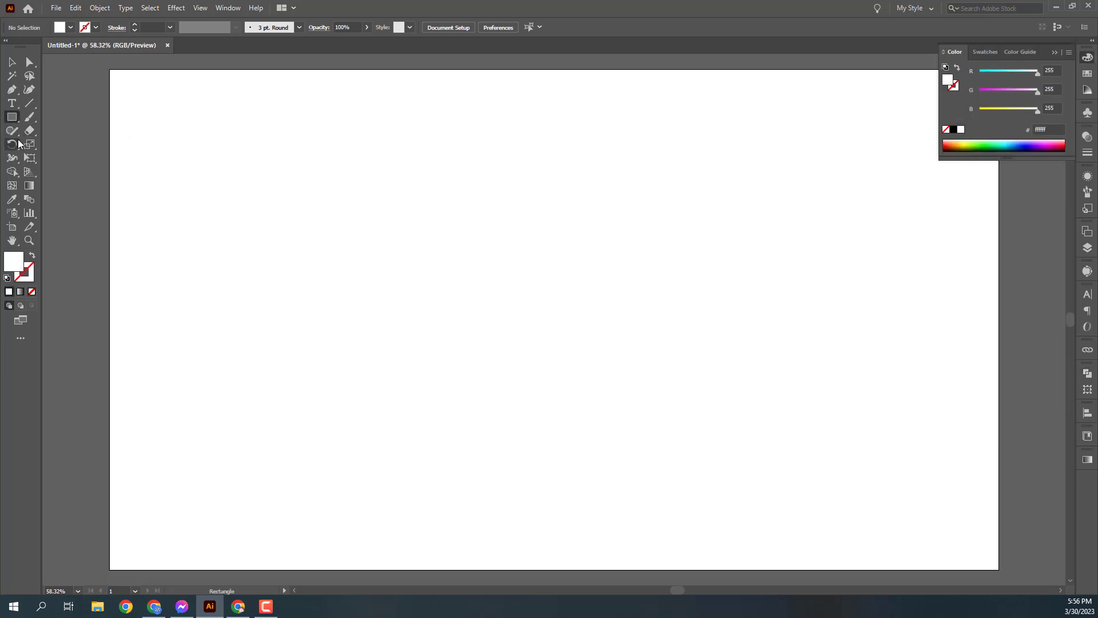
left_click_drag(12, 116, 45, 143)
left_click_drag(320, 150, 378, 209)
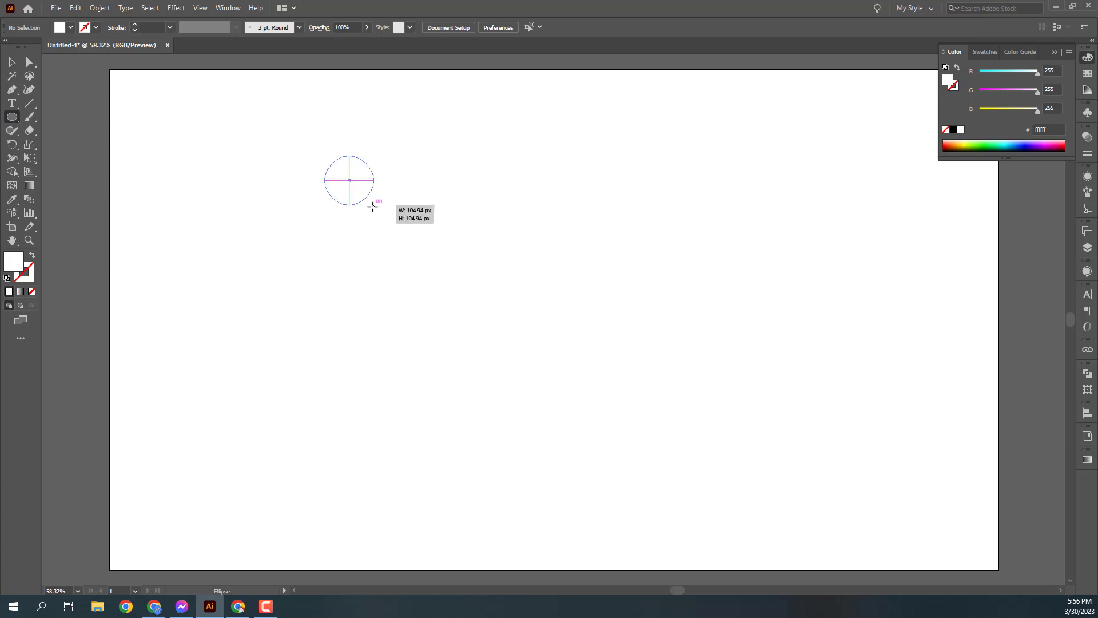
scroll(377, 211, "up", 2)
scroll(376, 211, "up", 1)
key("v")
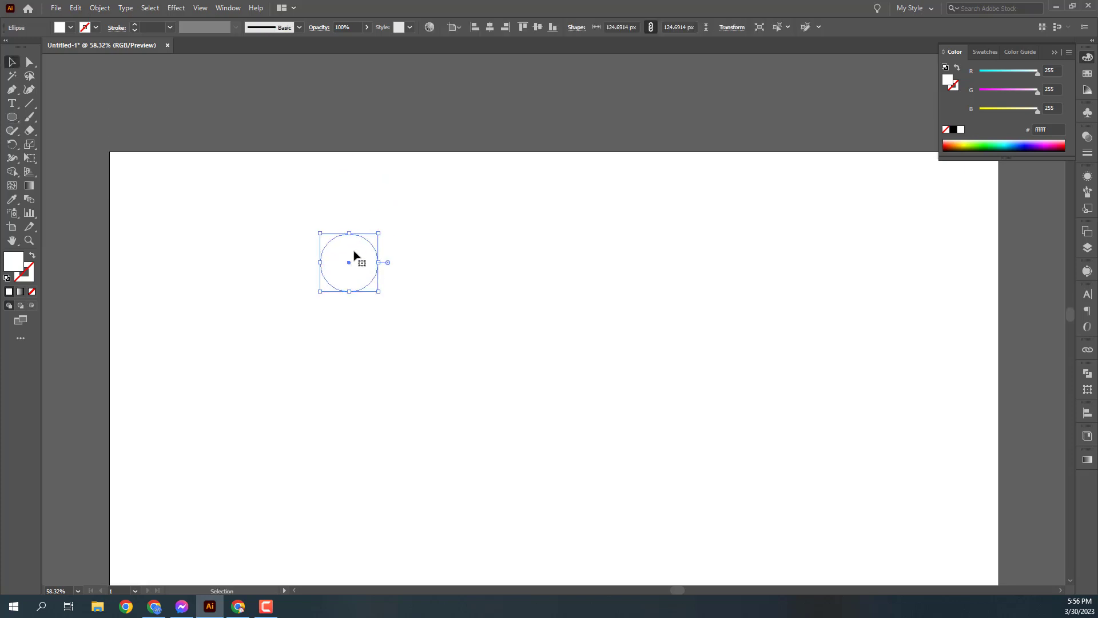
left_click_drag(356, 258, 366, 116)
scroll(366, 116, "up", 2)
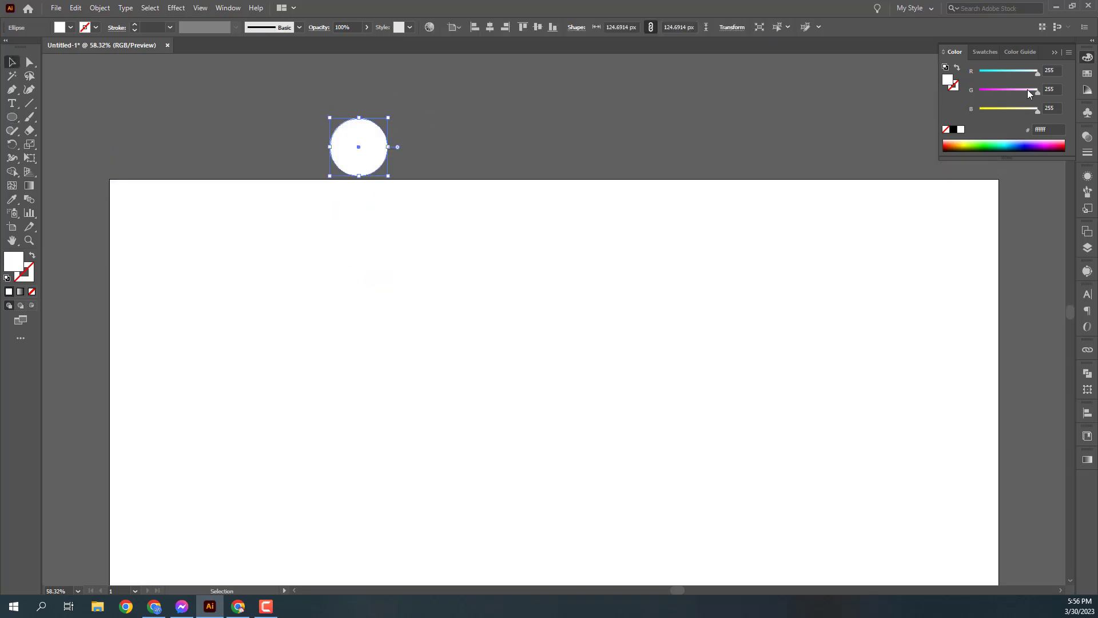
left_click(1087, 73)
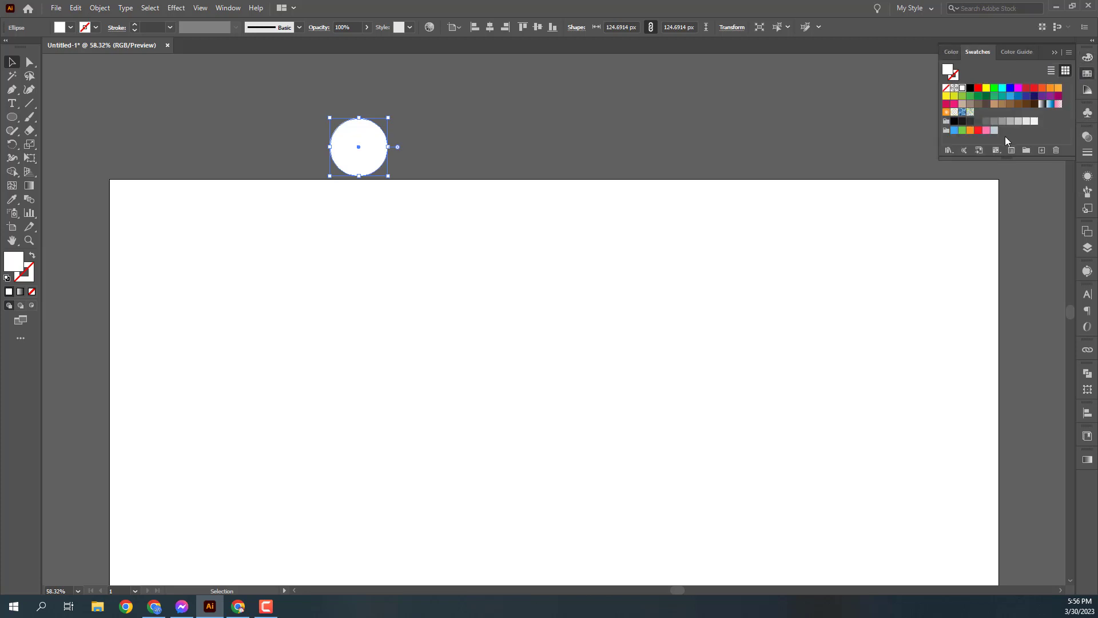
Open the Brights gradient library, then step back to the Color Combinations library.
left_click(953, 148)
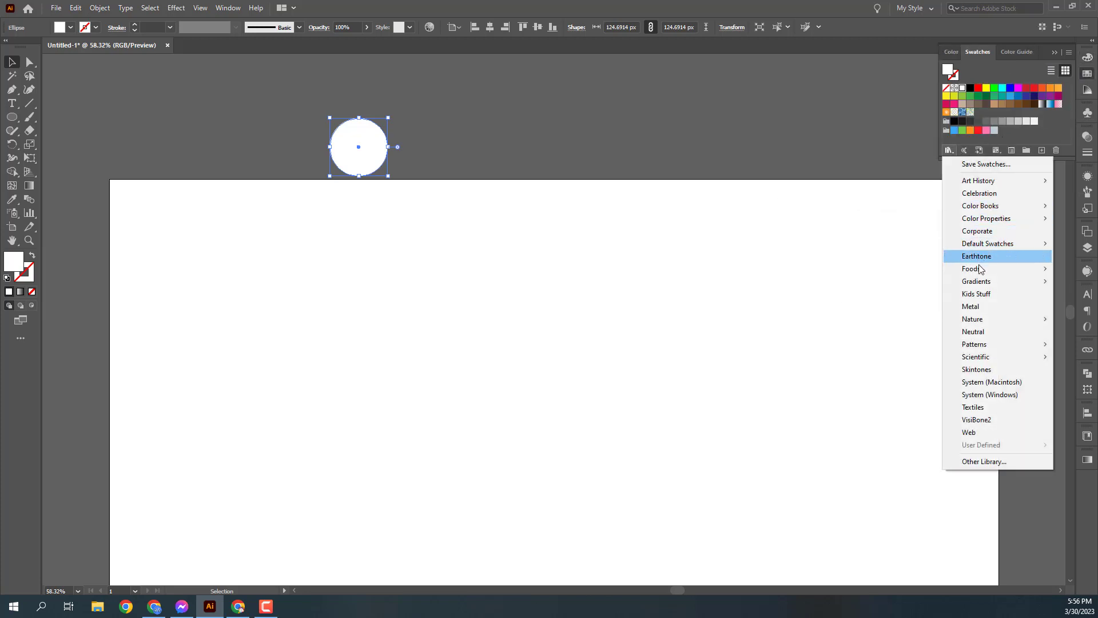
left_click(856, 280)
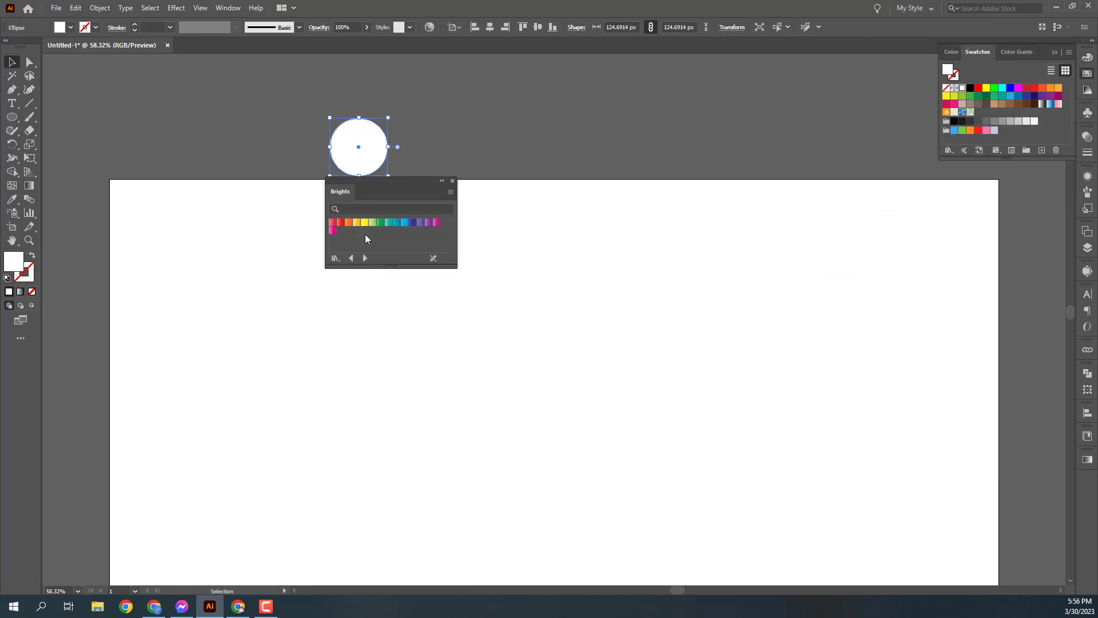
left_click(348, 258)
left_click(348, 258)
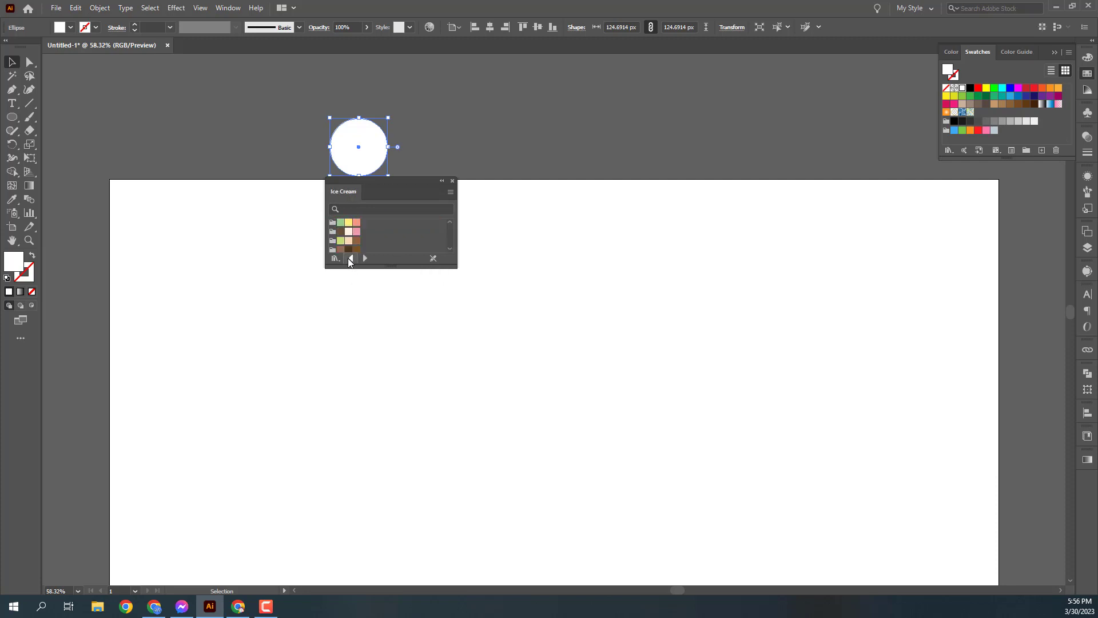
left_click(363, 258)
left_click(365, 258)
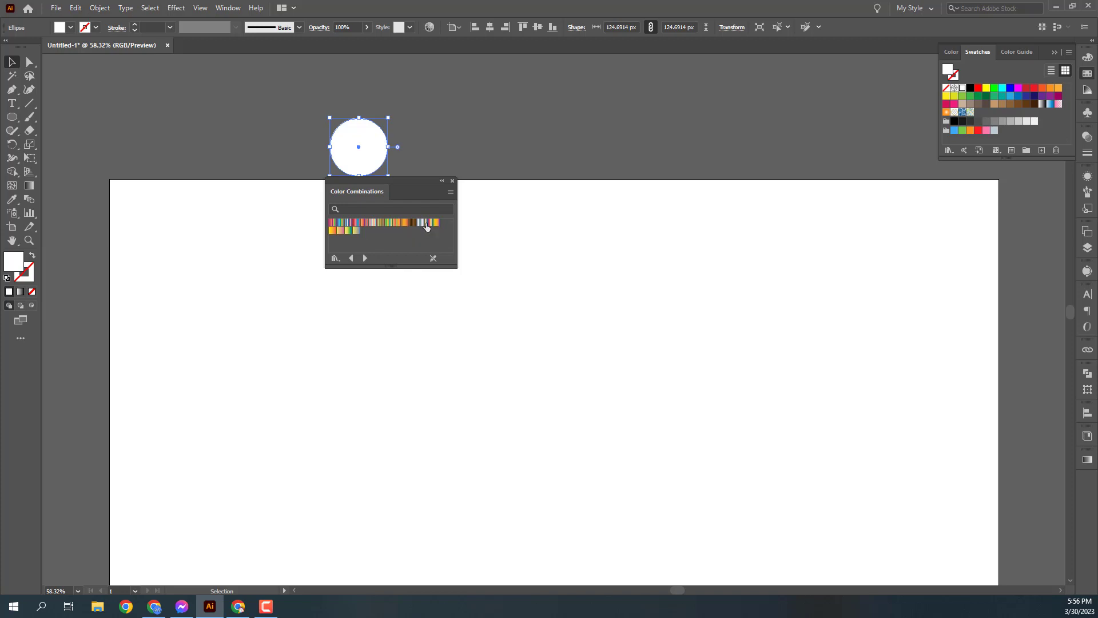
Fill the circle with a blue, red and pale-yellow Color Combinations gradient.
left_click(341, 222)
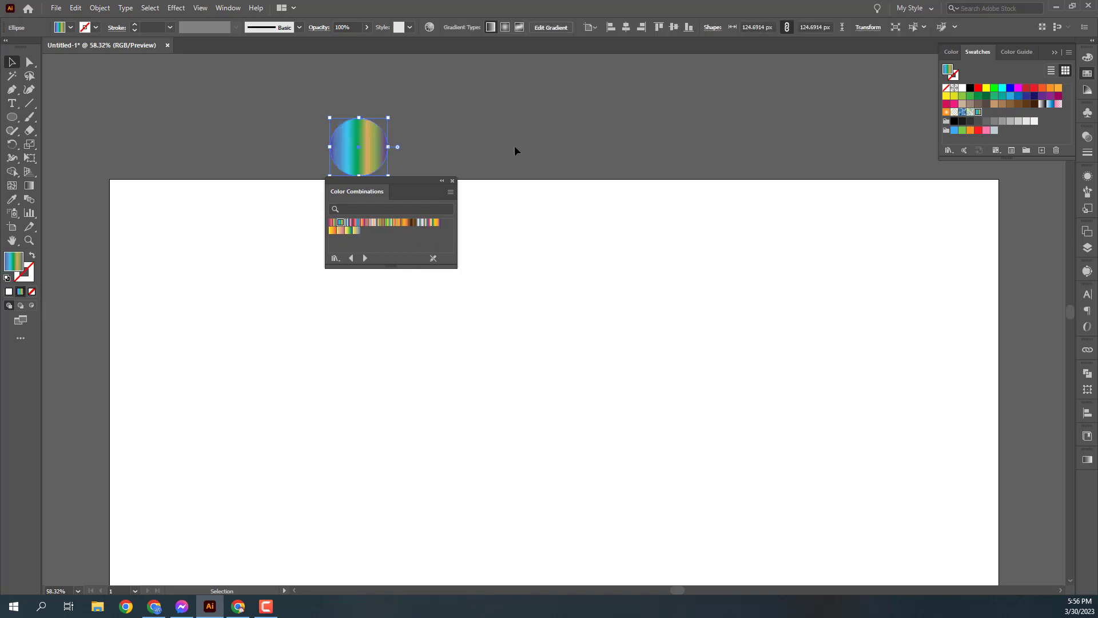
left_click(523, 137)
left_click_drag(520, 153, 460, 205)
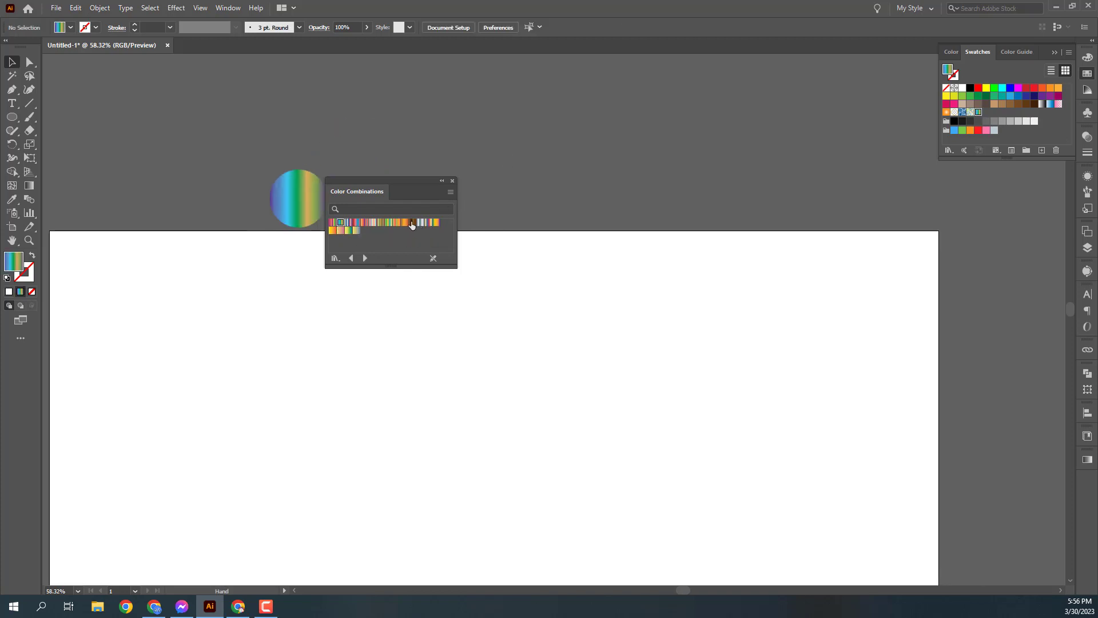
left_click(300, 213)
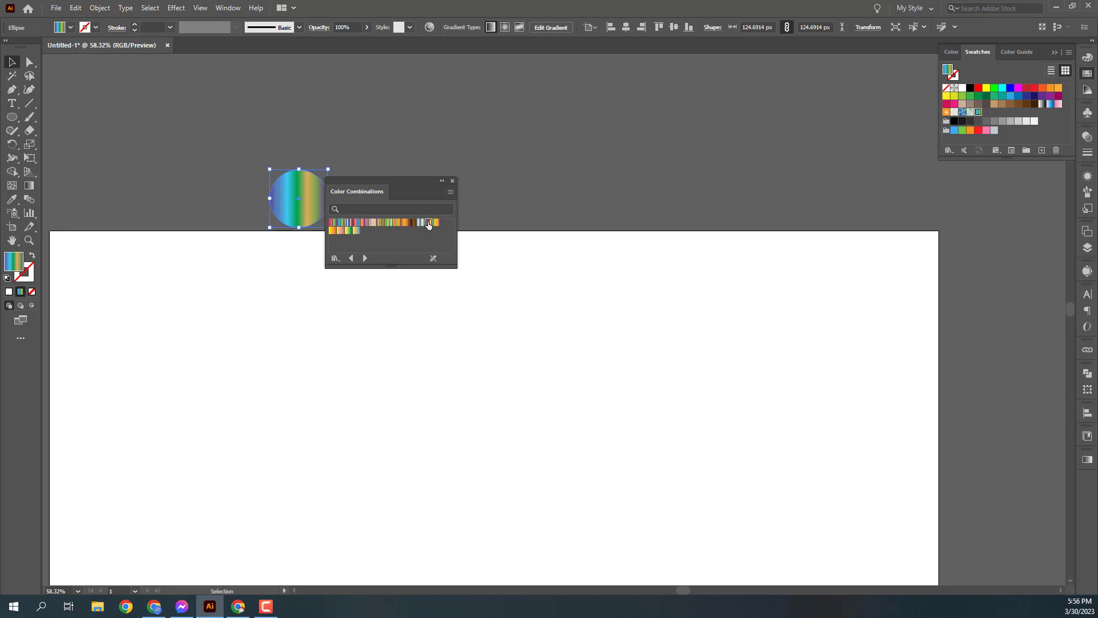
left_click(429, 222)
left_click(369, 155)
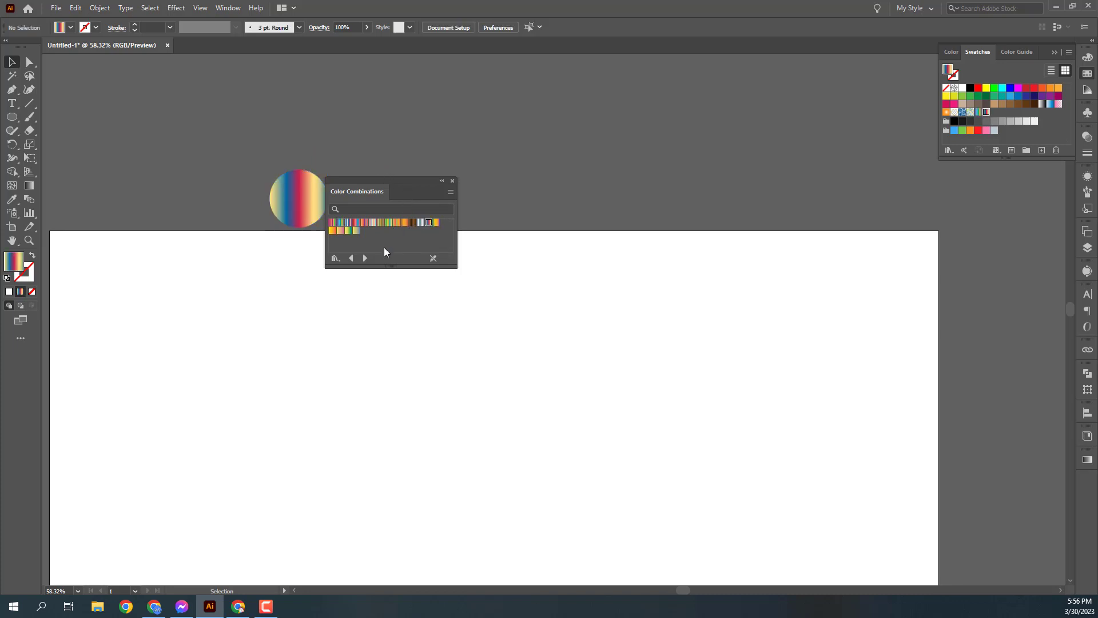
left_click(340, 223)
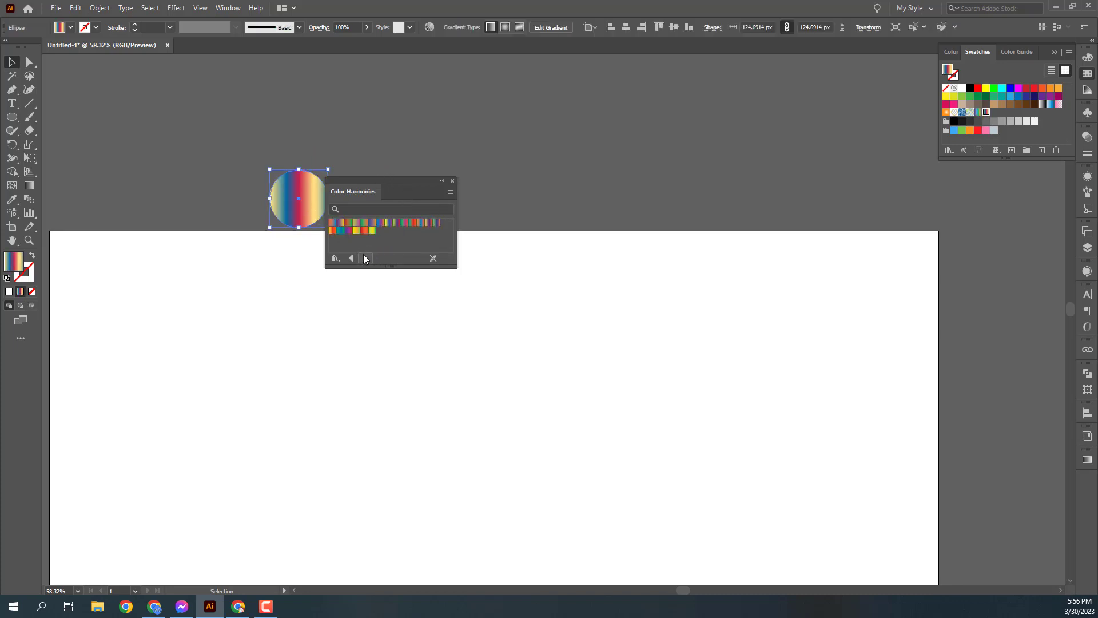
Browse forward through the gradient libraries, past Fruits and Vegetables, Pastels and Skintones, to Sky.
left_click(365, 258)
left_click(365, 258)
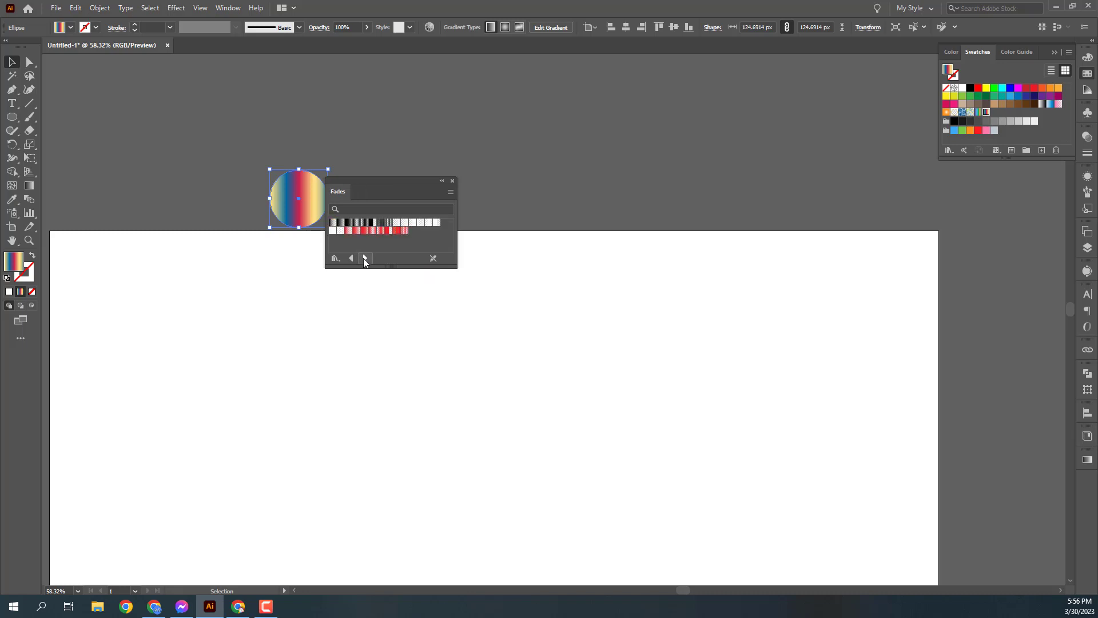
left_click(365, 258)
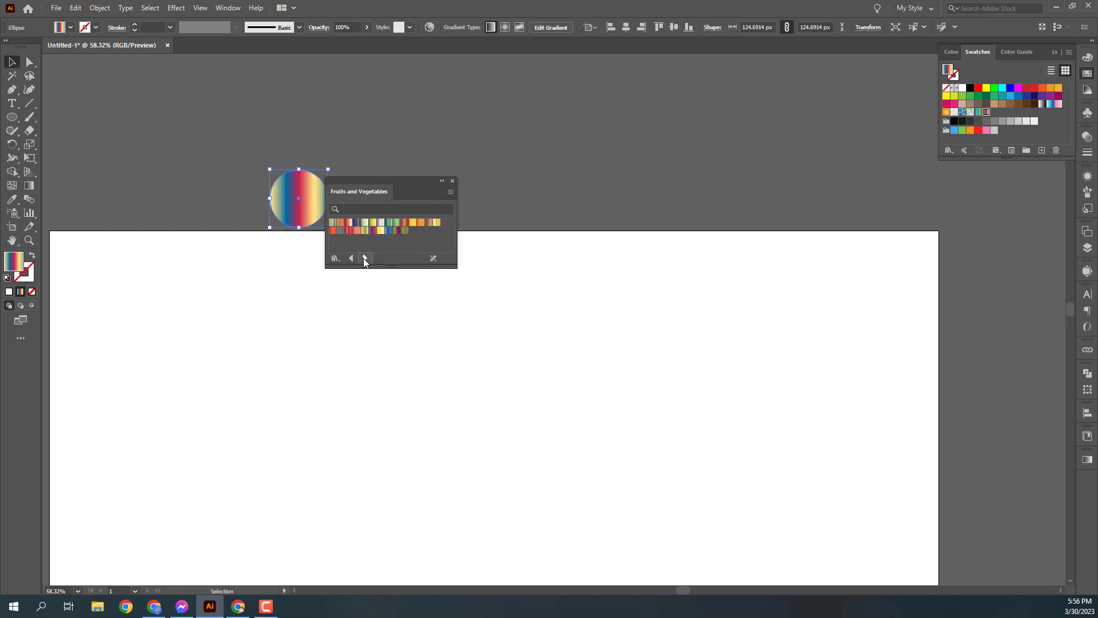
left_click(364, 258)
left_click(365, 258)
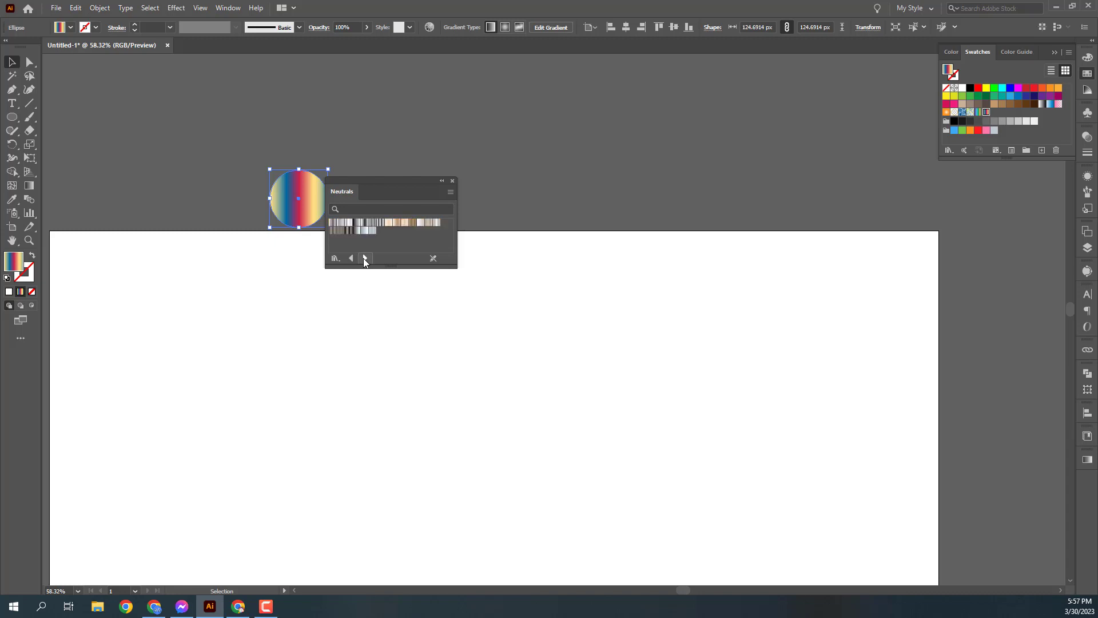
left_click(365, 258)
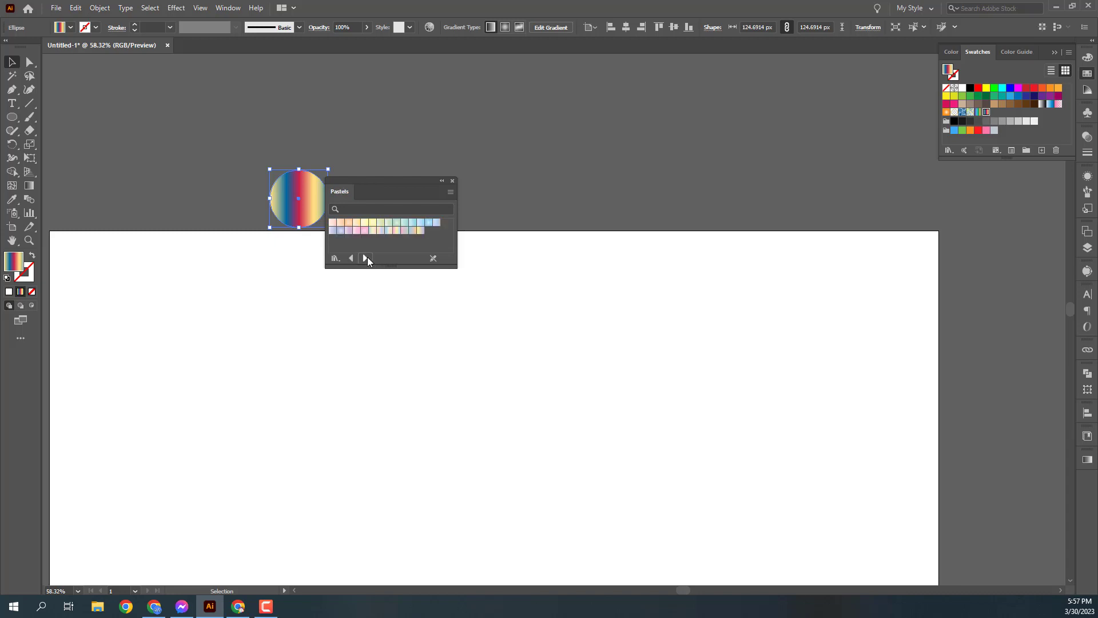
left_click(366, 258)
left_click(366, 258)
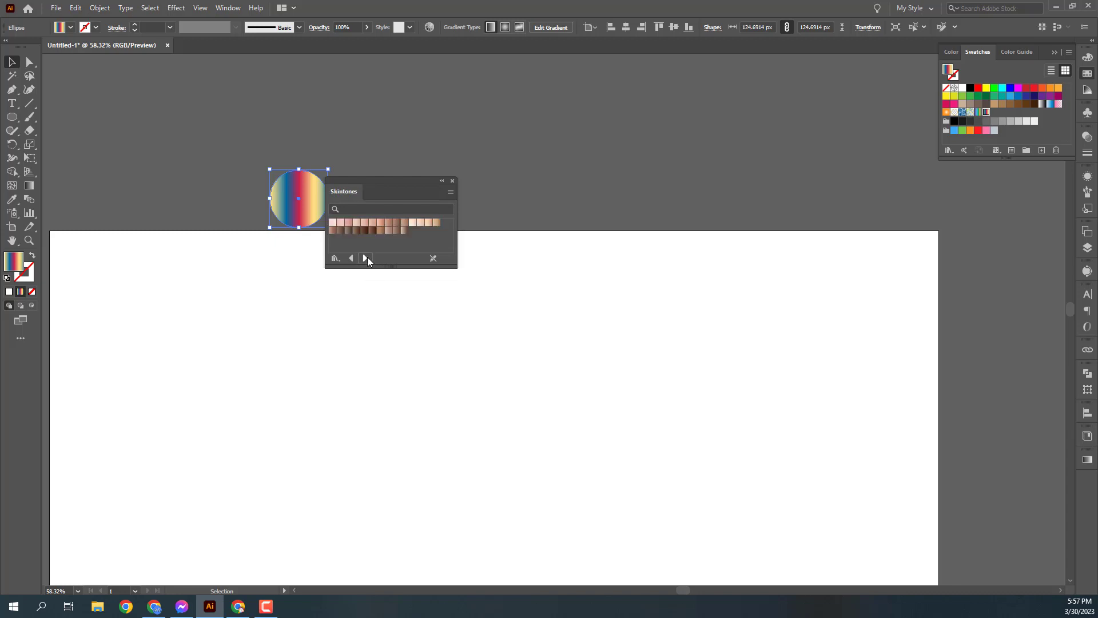
left_click(366, 258)
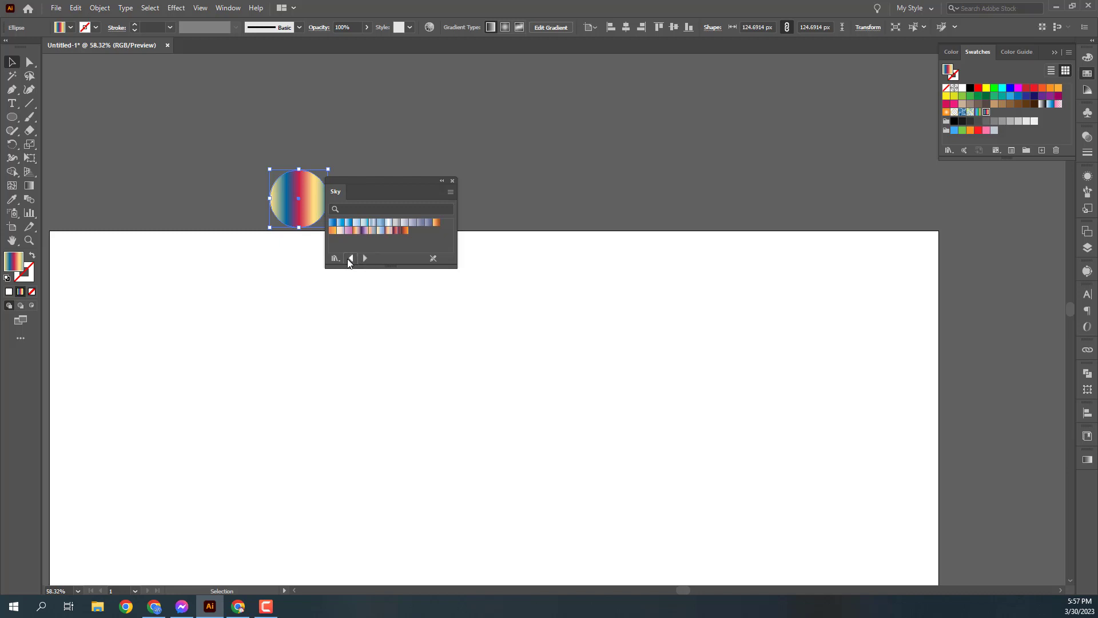
Browse back through Metals and Color Harmonies to the Color Combinations library.
left_click(350, 258)
left_click(350, 258)
left_click(350, 258)
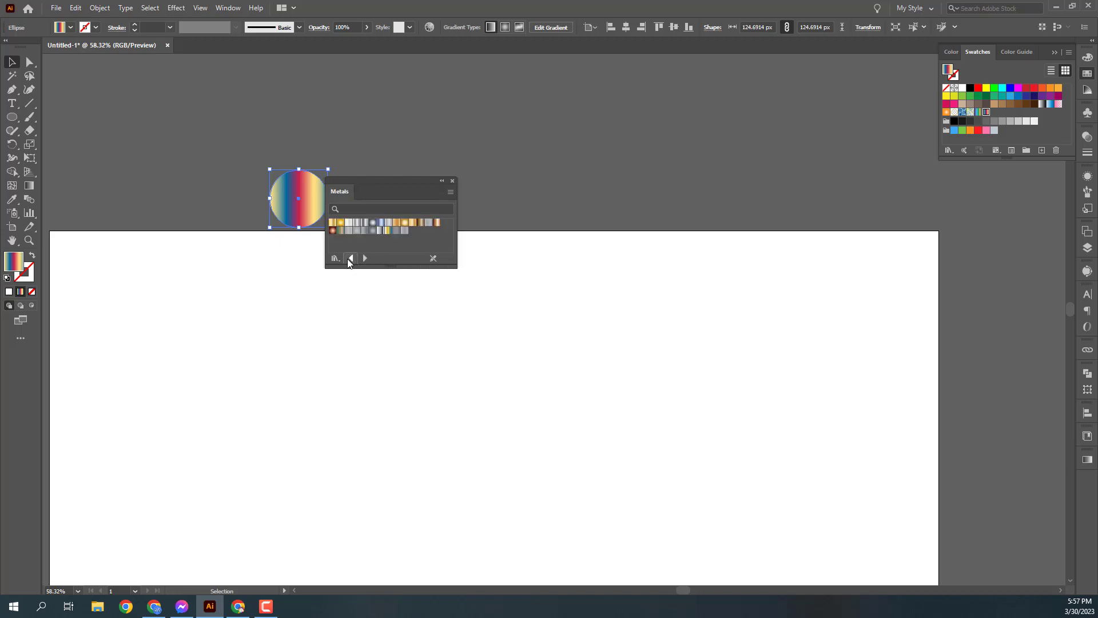
left_click(349, 258)
left_click(349, 258)
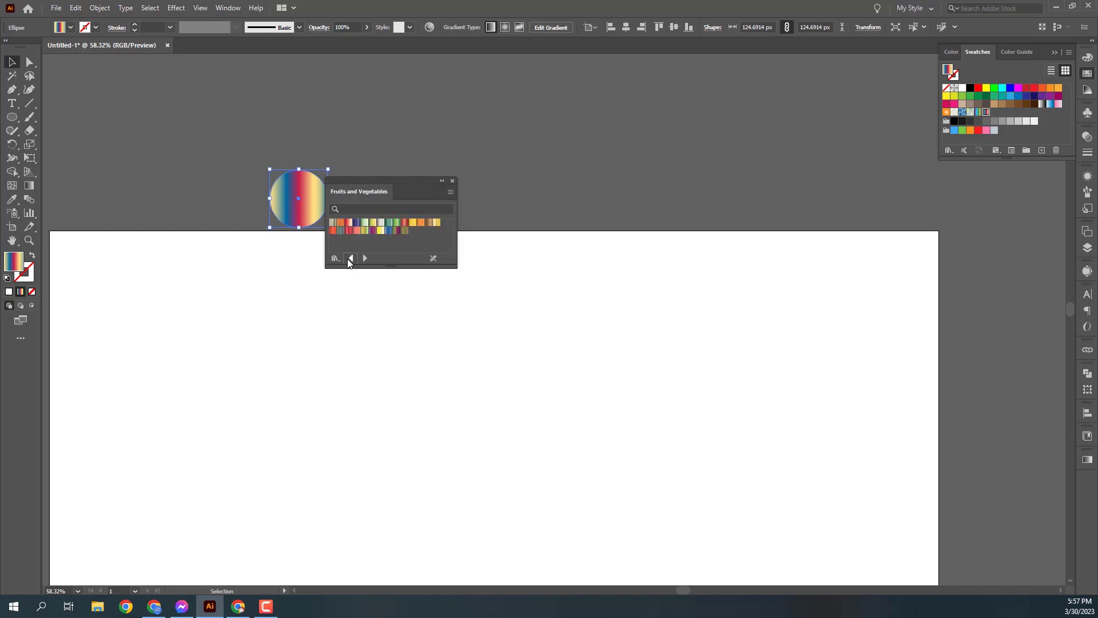
left_click(350, 259)
left_click(350, 258)
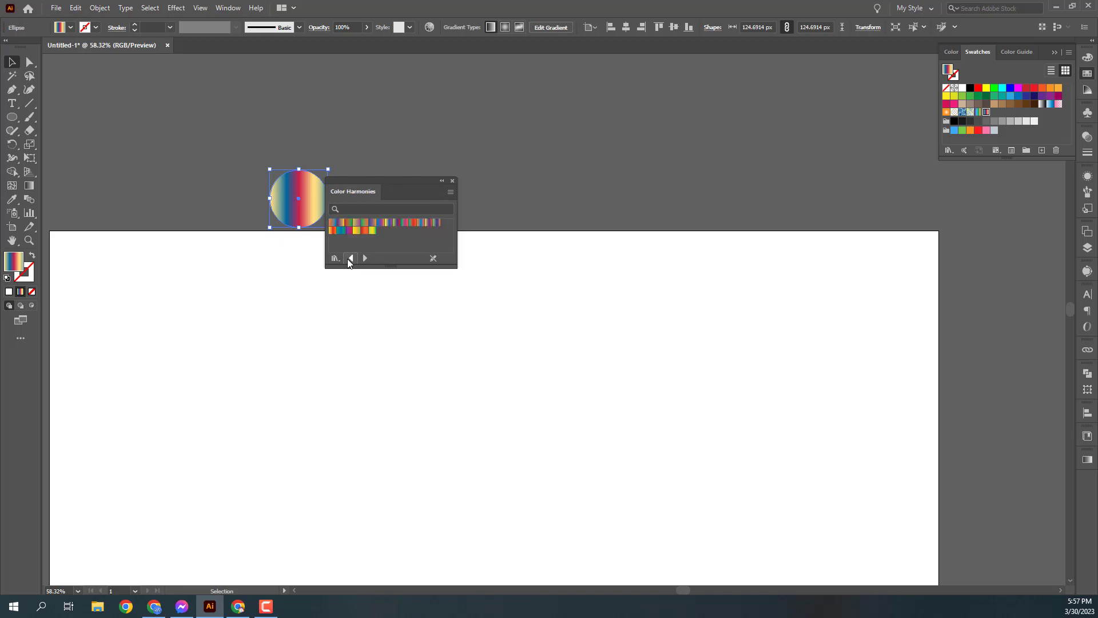
left_click(350, 258)
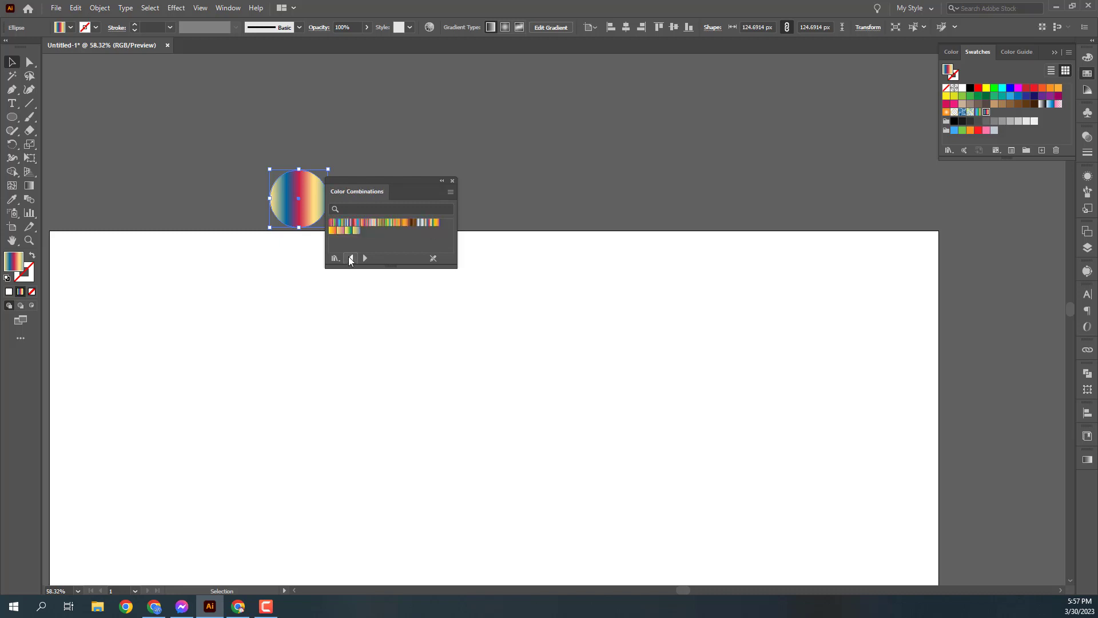
Duplicate the circle to the right with the Red, Blue, White gradient and select both circles.
left_click(345, 139)
left_click_drag(306, 200, 704, 193)
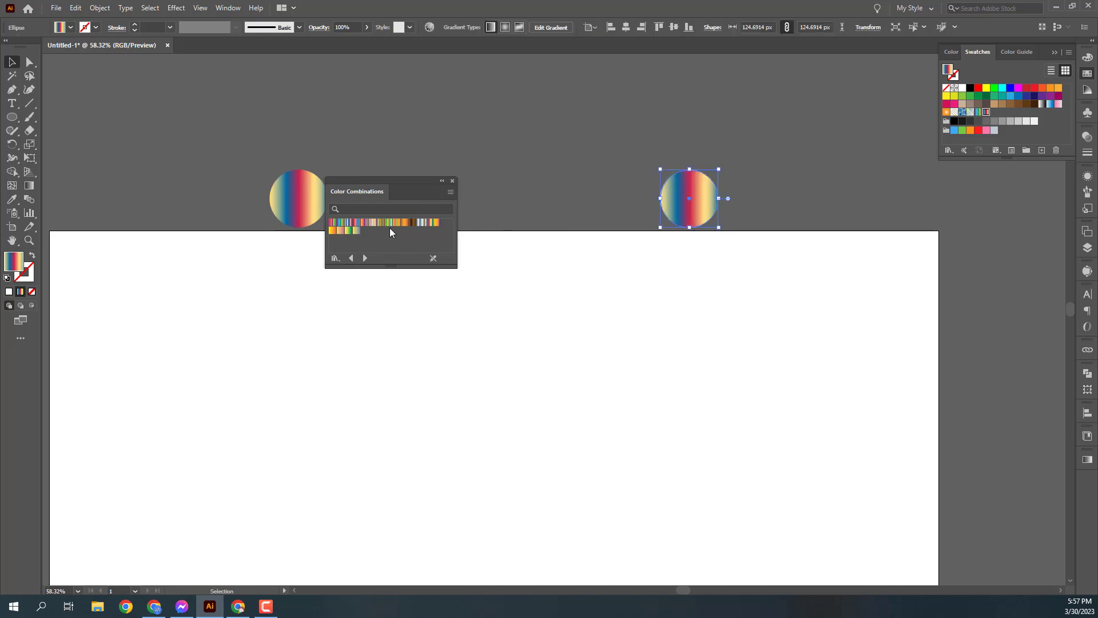
left_click(349, 223)
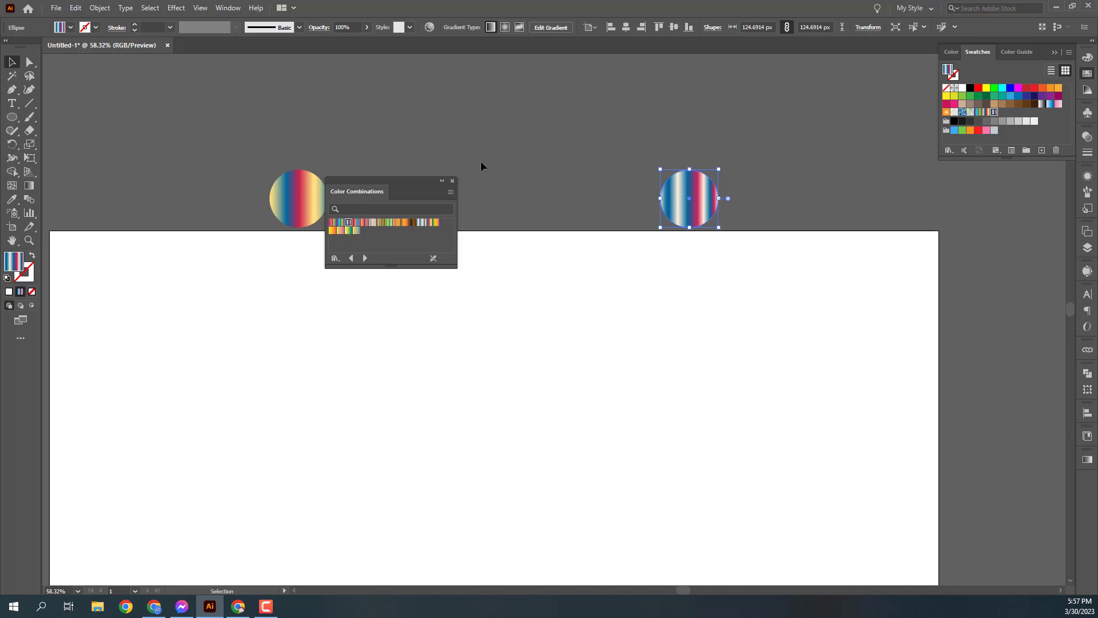
left_click_drag(403, 186, 164, 122)
mouse_move(282, 147)
left_mouse_down()
mouse_move(661, 227)
mouse_move(721, 220)
left_mouse_up()
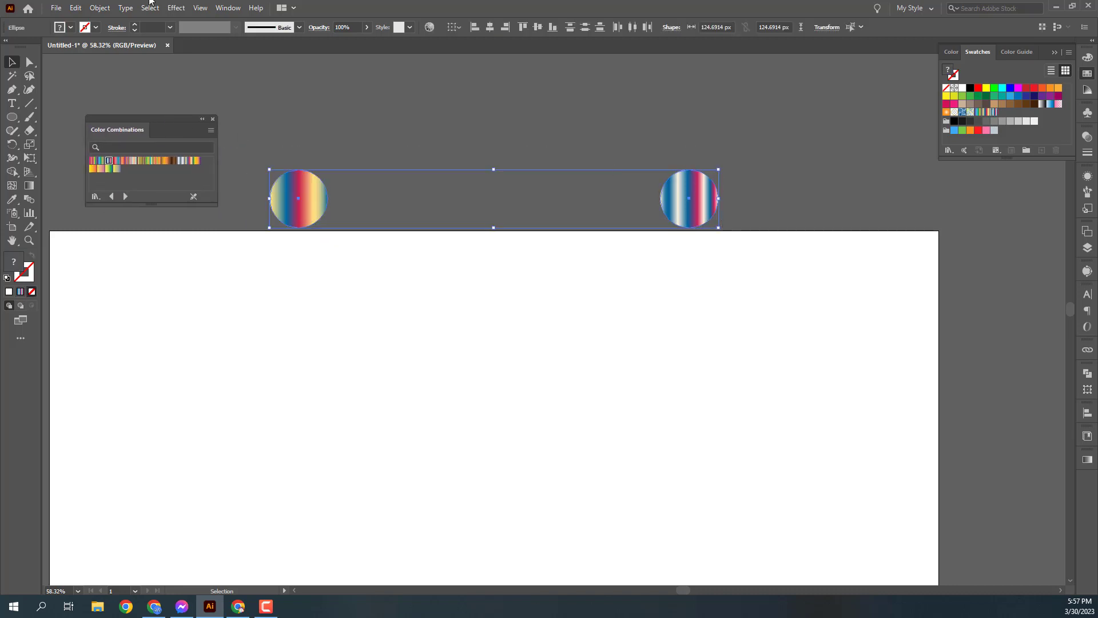
Blend the two selected circles with Object > Blend > Make.
left_click(106, 8)
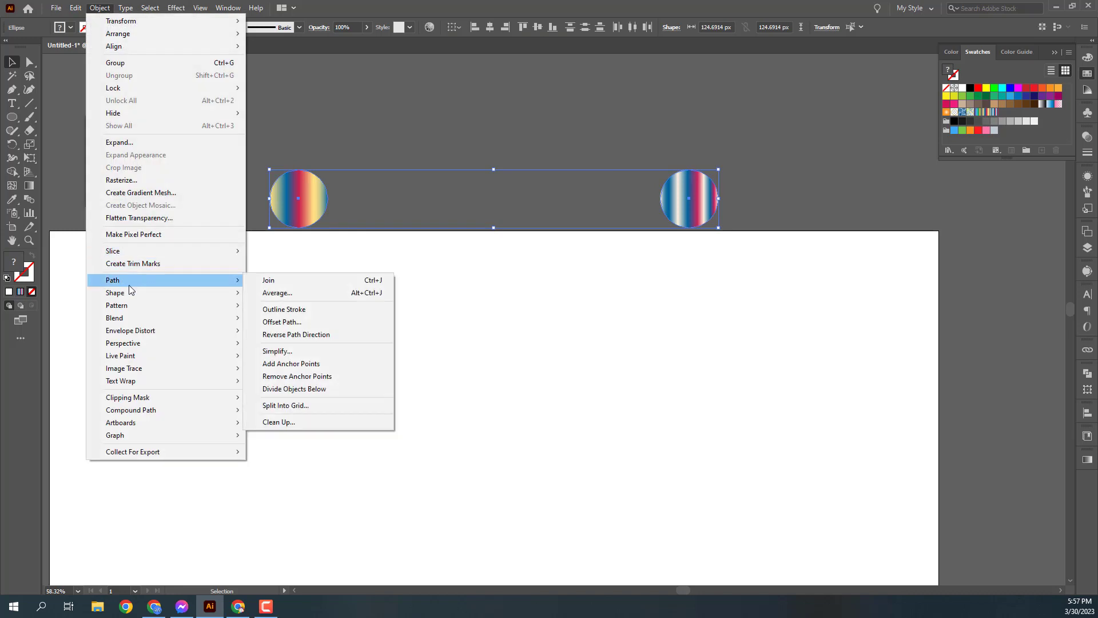
mouse_move(115, 318)
left_click(279, 319)
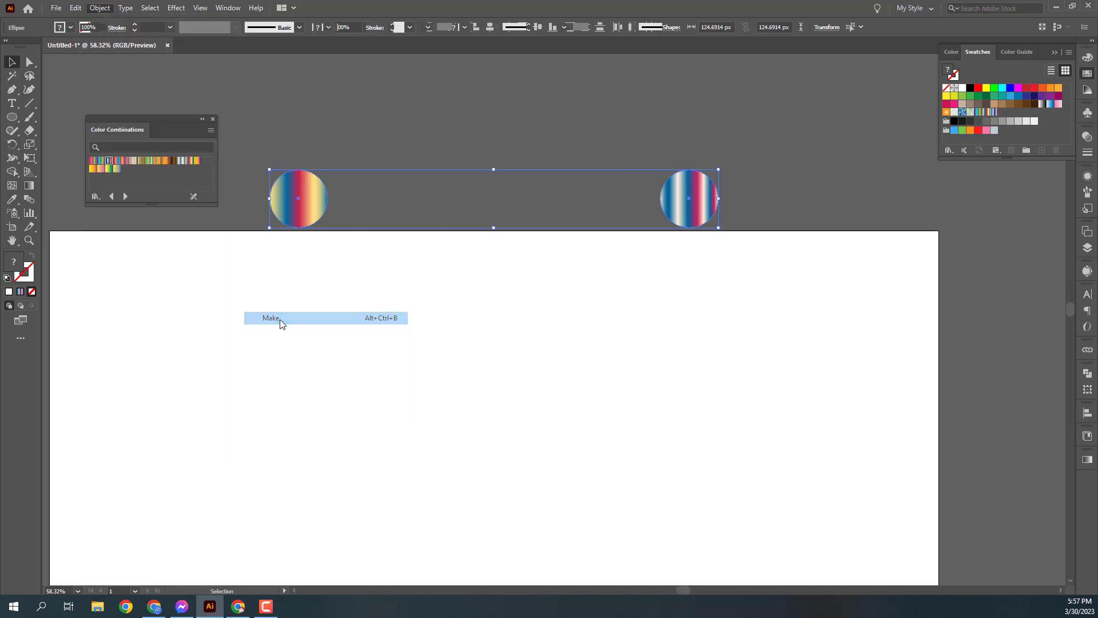
left_click(99, 8)
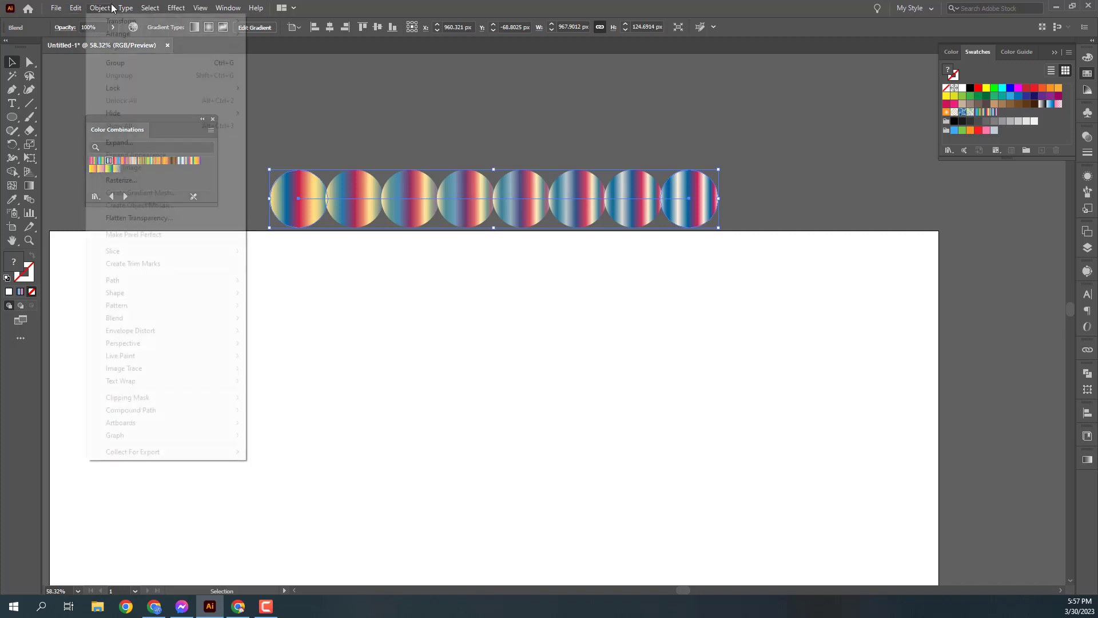
Set the blend spacing to 50 Specified Steps, then deselect and zoom out.
left_click(283, 347)
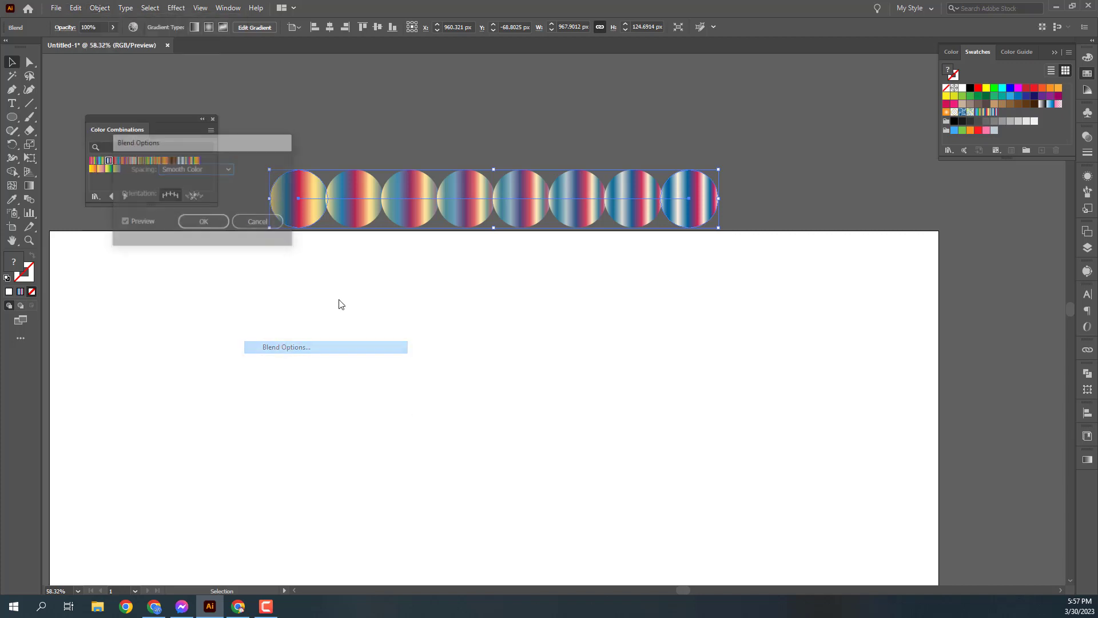
left_click(205, 171)
left_click(186, 195)
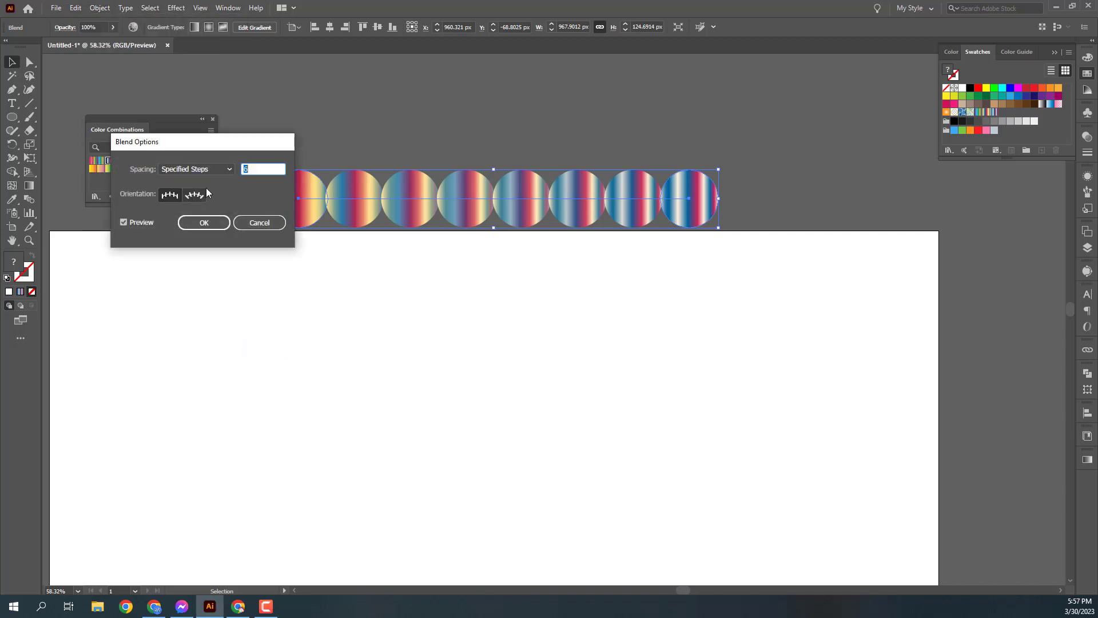
scroll(257, 169, "up", 8)
scroll(258, 168, "up", 8)
scroll(258, 168, "up", 8)
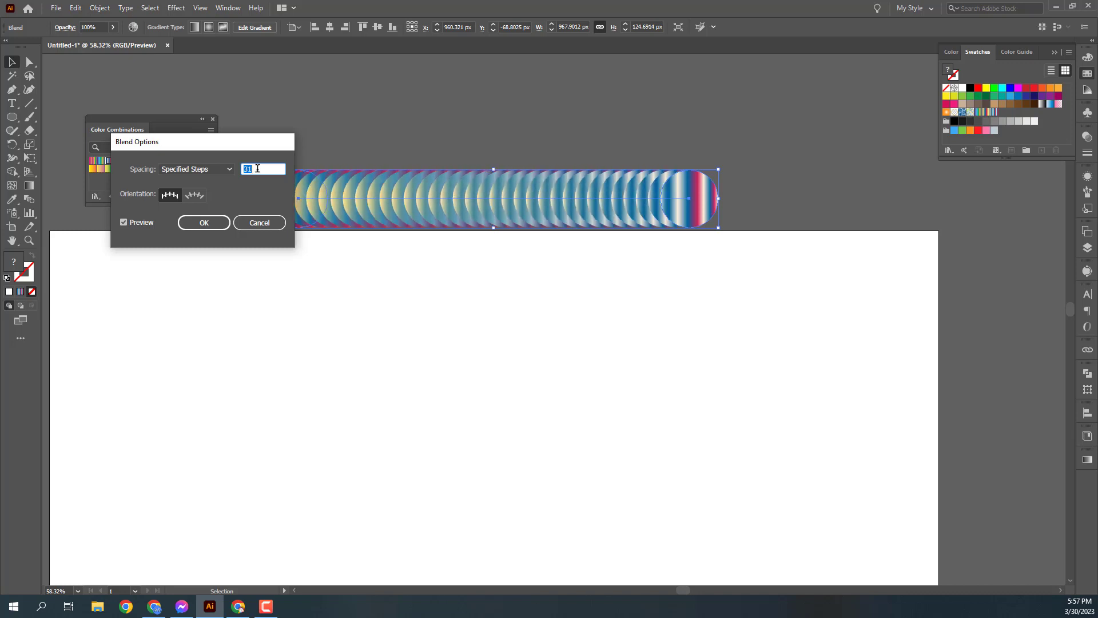
scroll(258, 168, "up", 8)
scroll(257, 168, "up", 5)
scroll(258, 168, "up", 1)
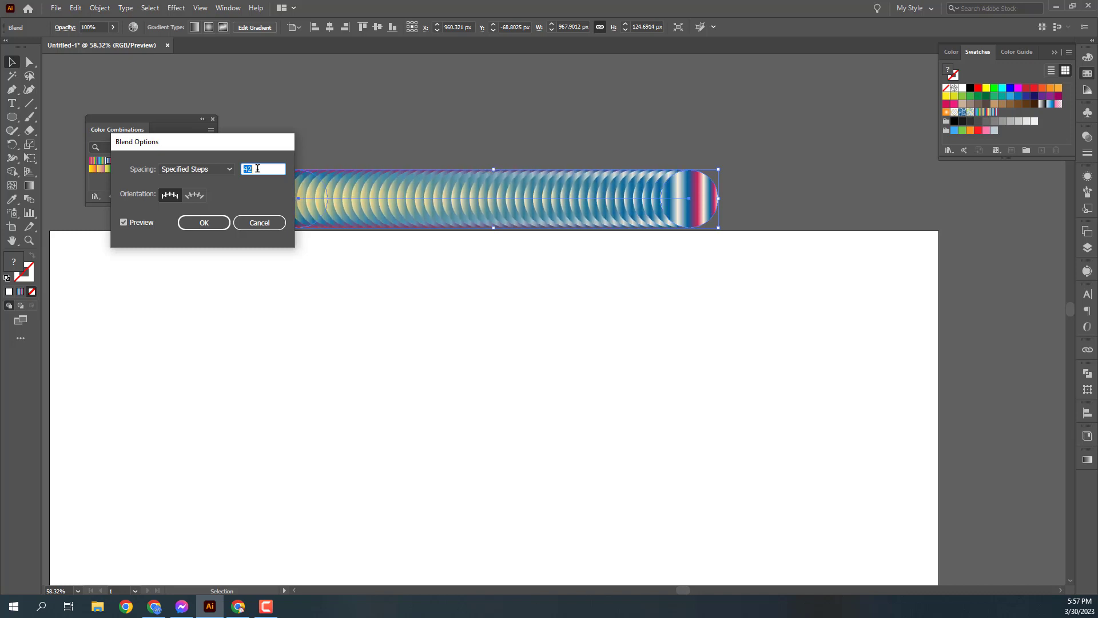
scroll(258, 168, "up", 1)
scroll(258, 168, "up", 1)
scroll(257, 168, "up", 2)
scroll(257, 168, "up", 1)
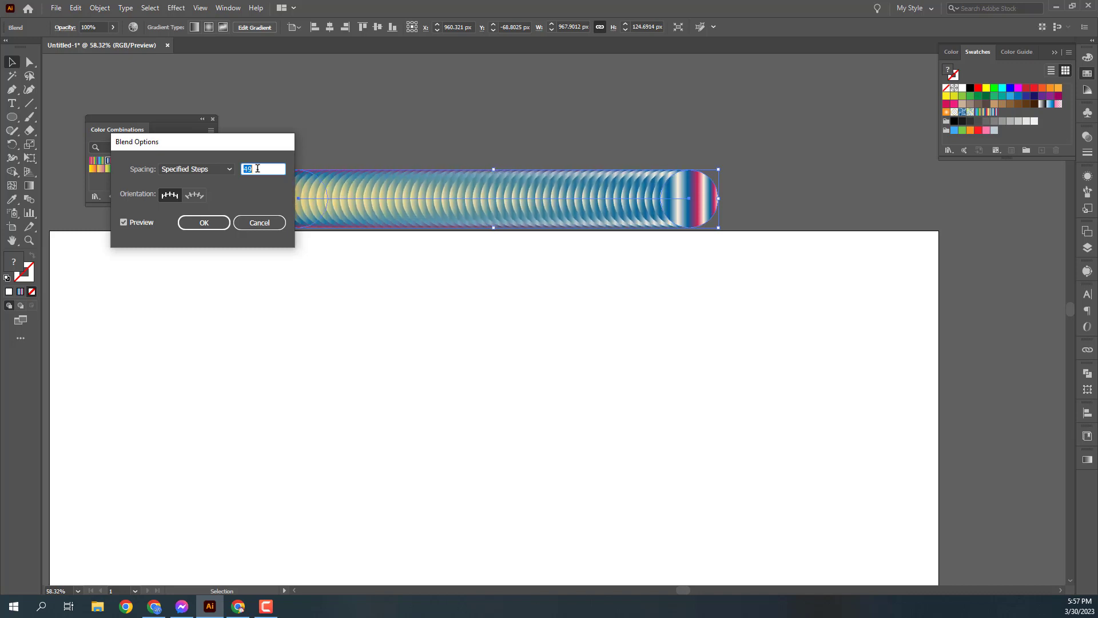
left_click(217, 222)
left_click(434, 262)
key("ctrl+minus")
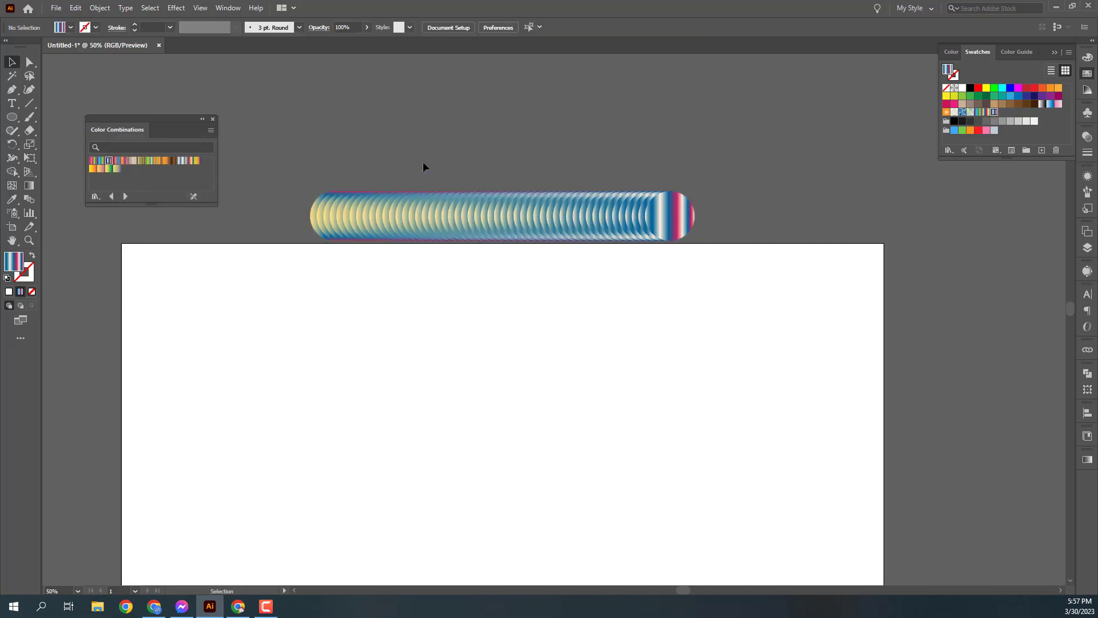
scroll(464, 328, "down", 3)
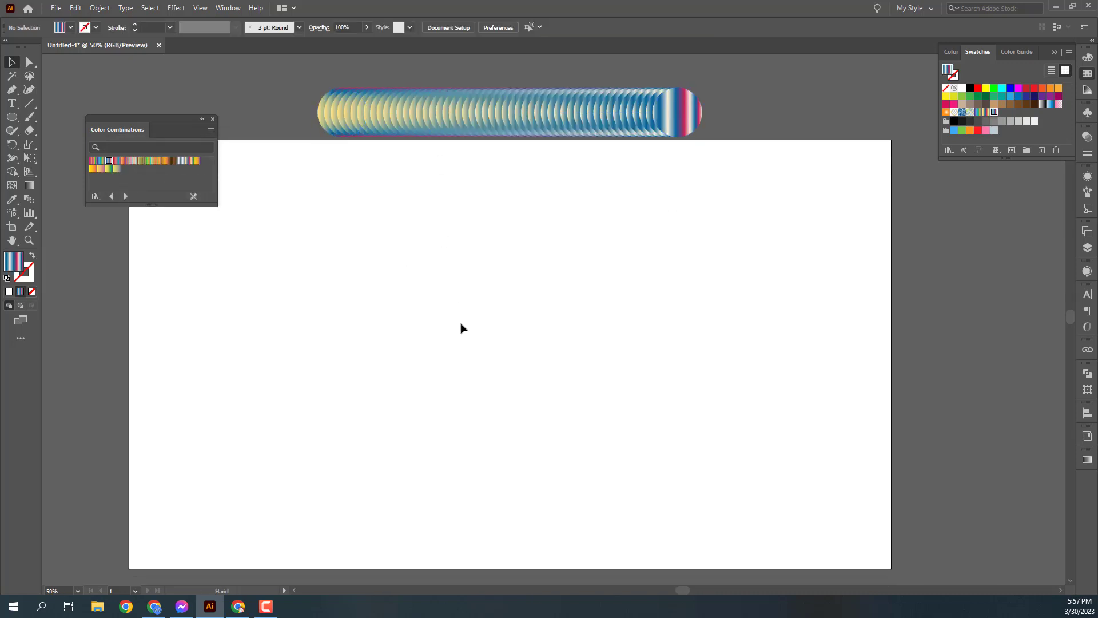
Draw a four-point wave with the Curvature Tool, swap it to stroke only, and select it with the blend.
left_click(29, 90)
left_click(122, 396)
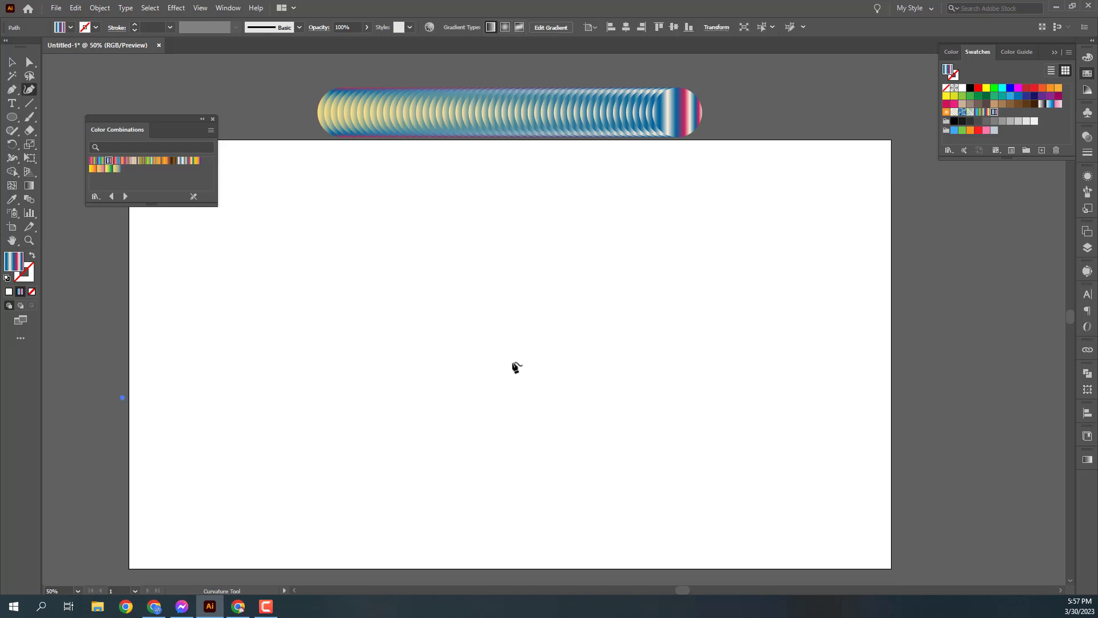
left_click(512, 362)
left_click(306, 273)
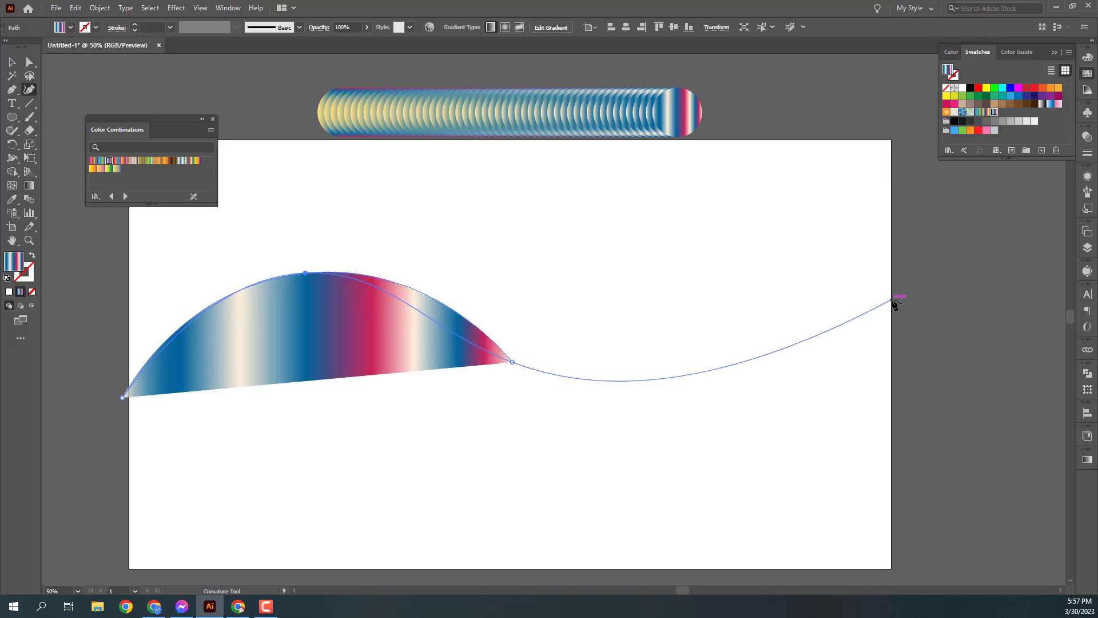
left_click(903, 311)
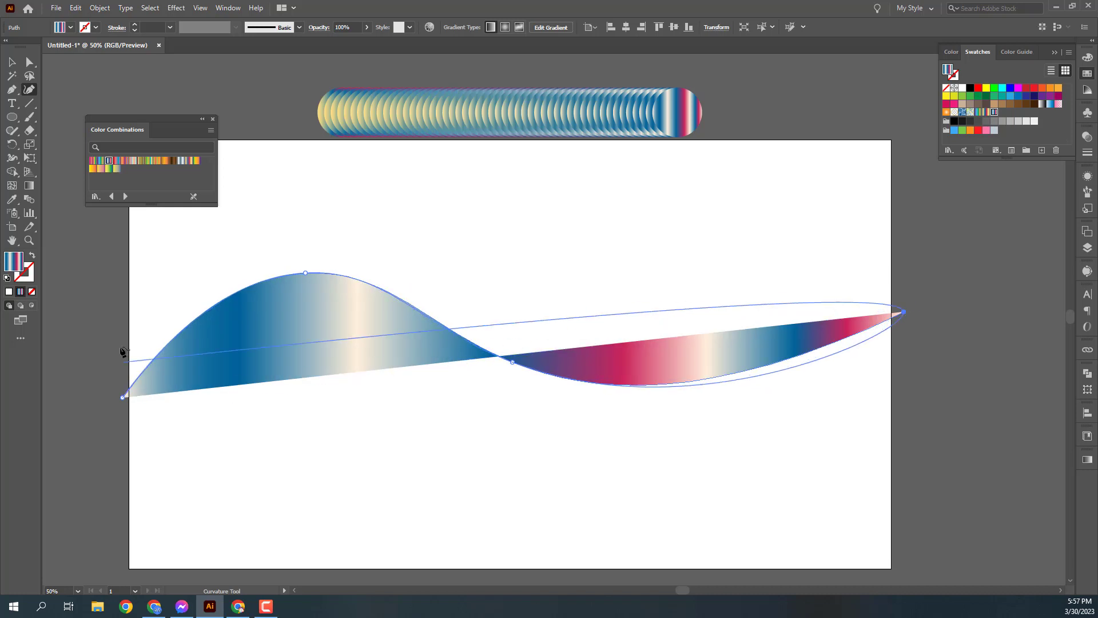
key("shift+x")
key("v")
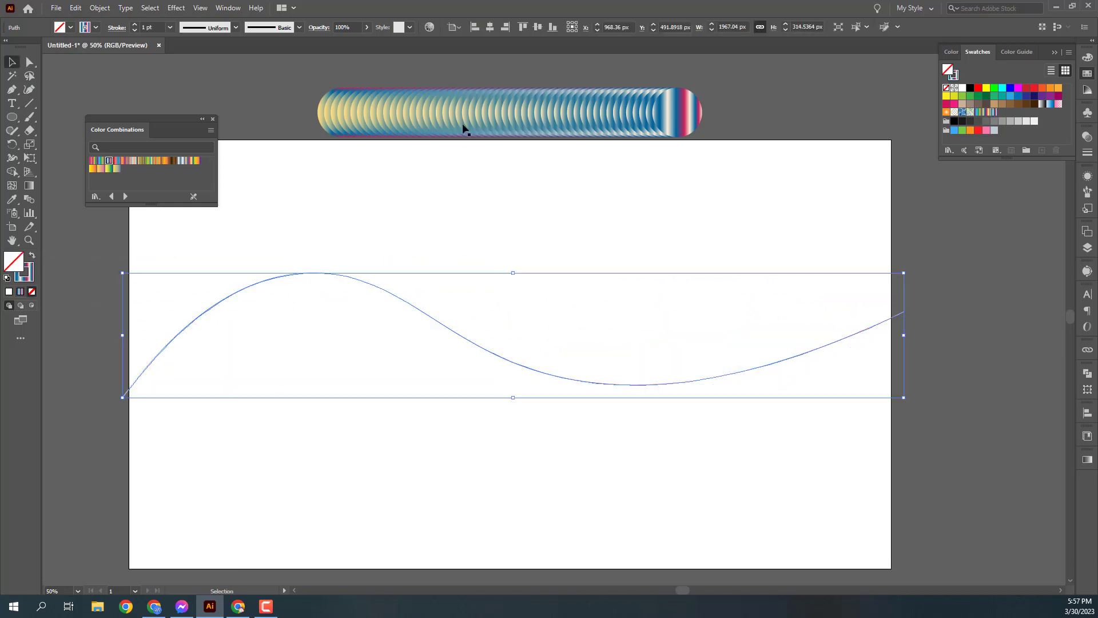
left_click_drag(466, 137, 571, 408)
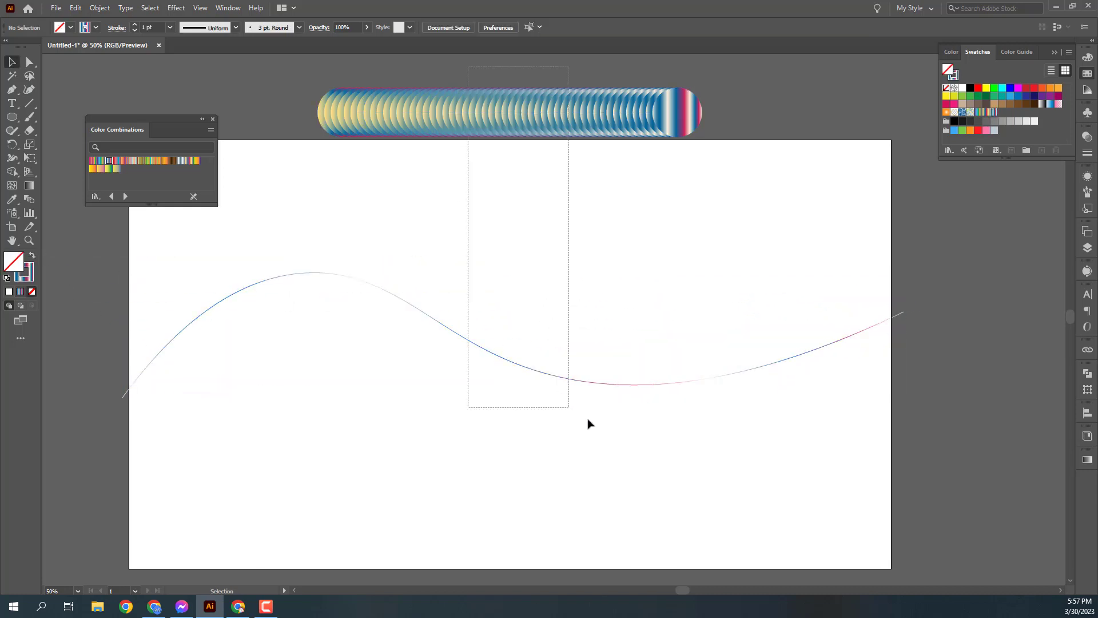
Replace the blend's spine with the wavy curve and reselect the blend.
left_click(107, 11)
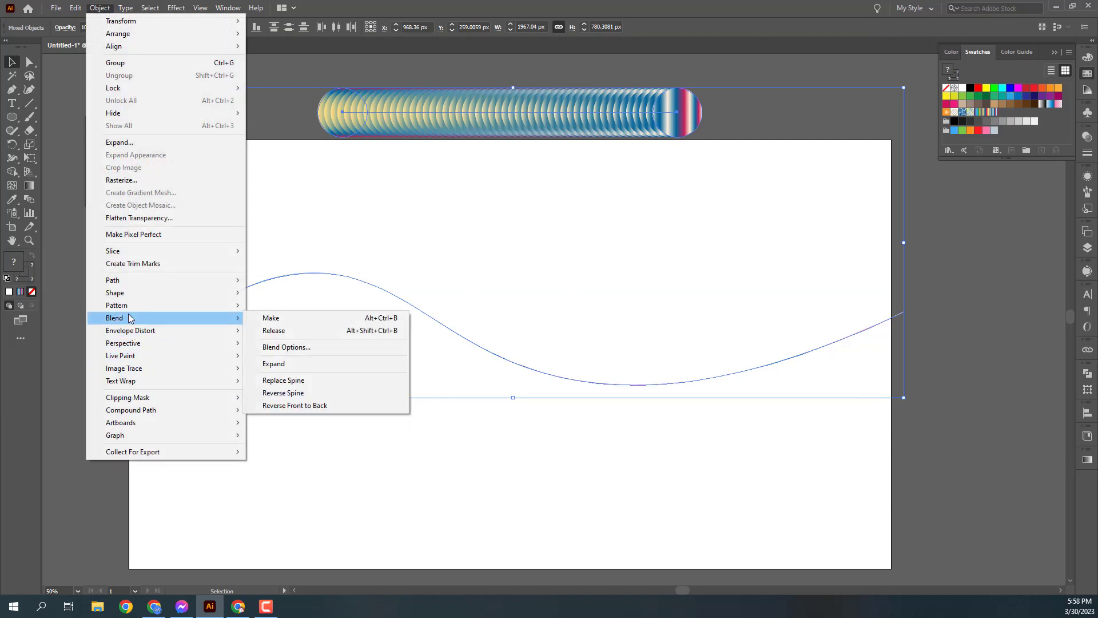
mouse_move(116, 306)
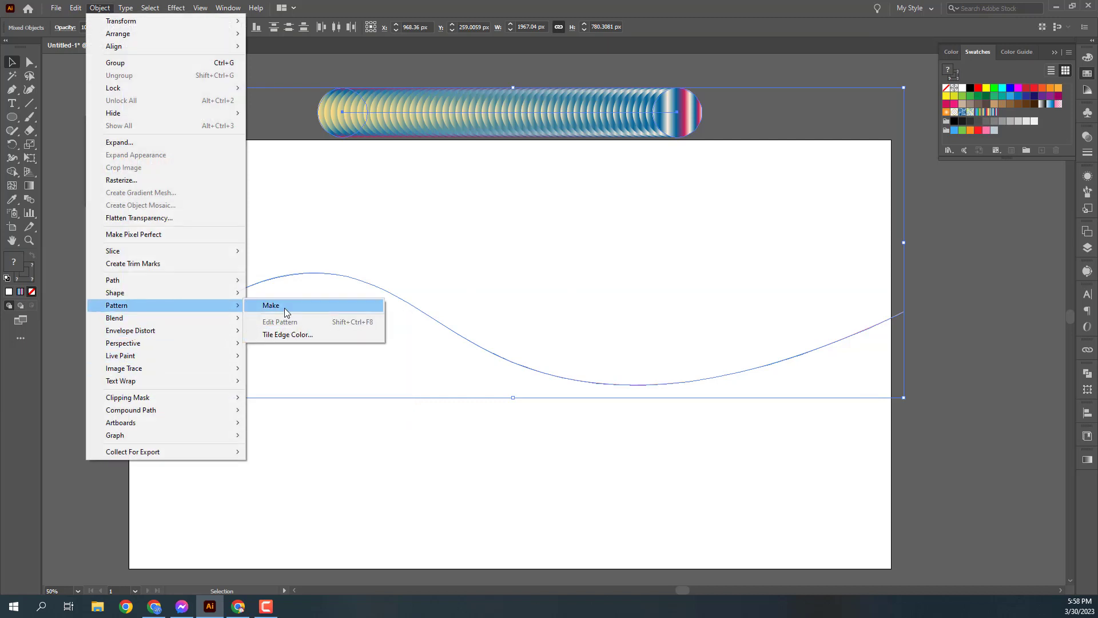
left_click(337, 380)
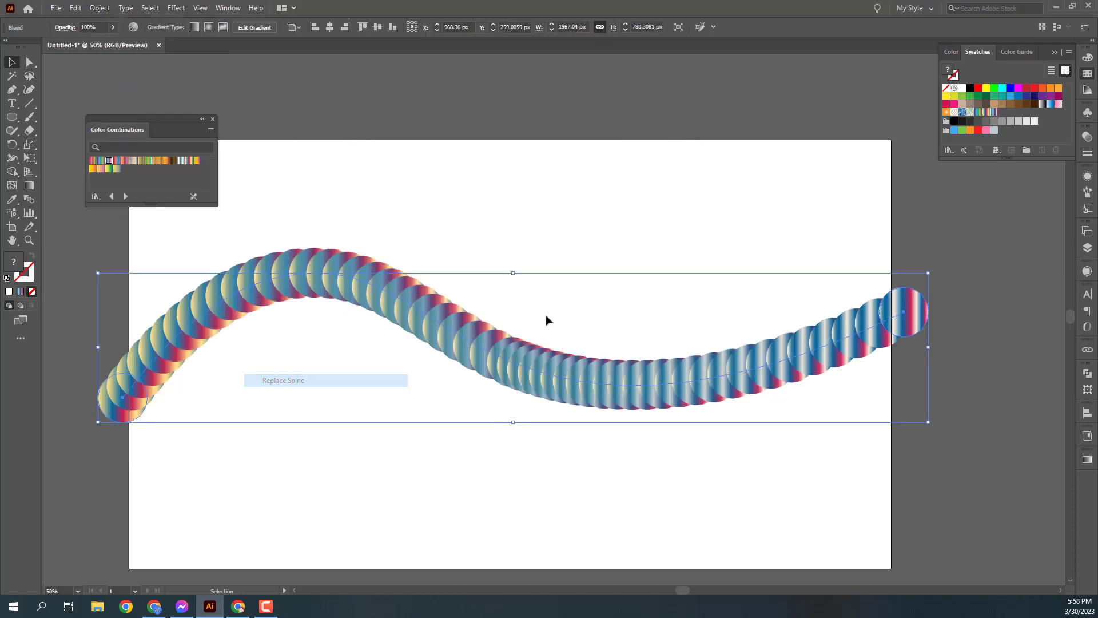
left_click(571, 248)
left_click(436, 326)
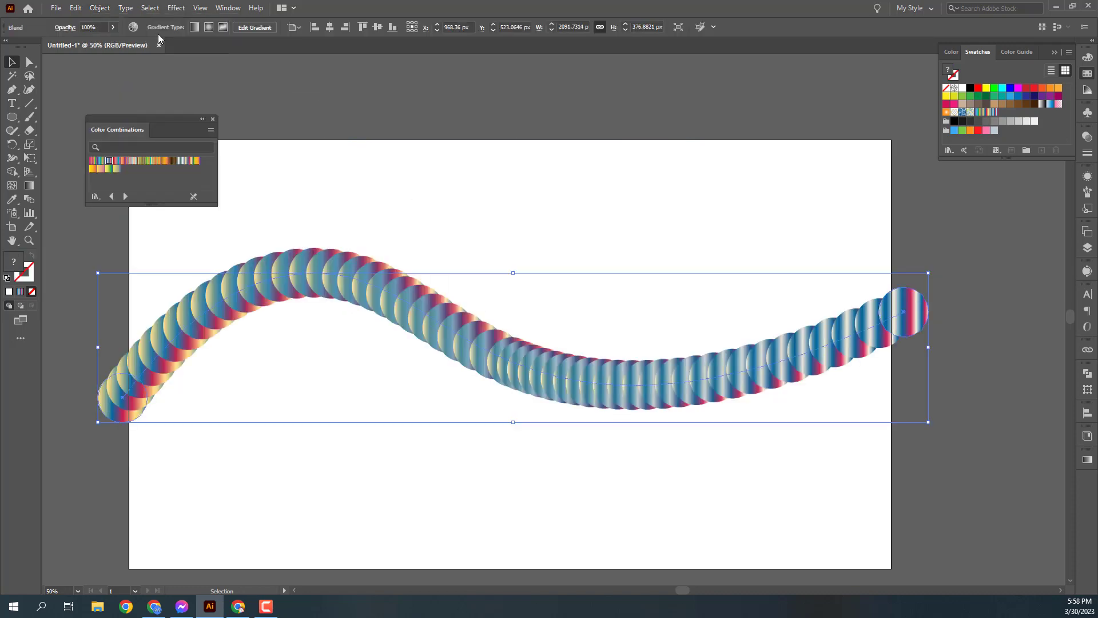
left_click(175, 8)
mouse_move(188, 198)
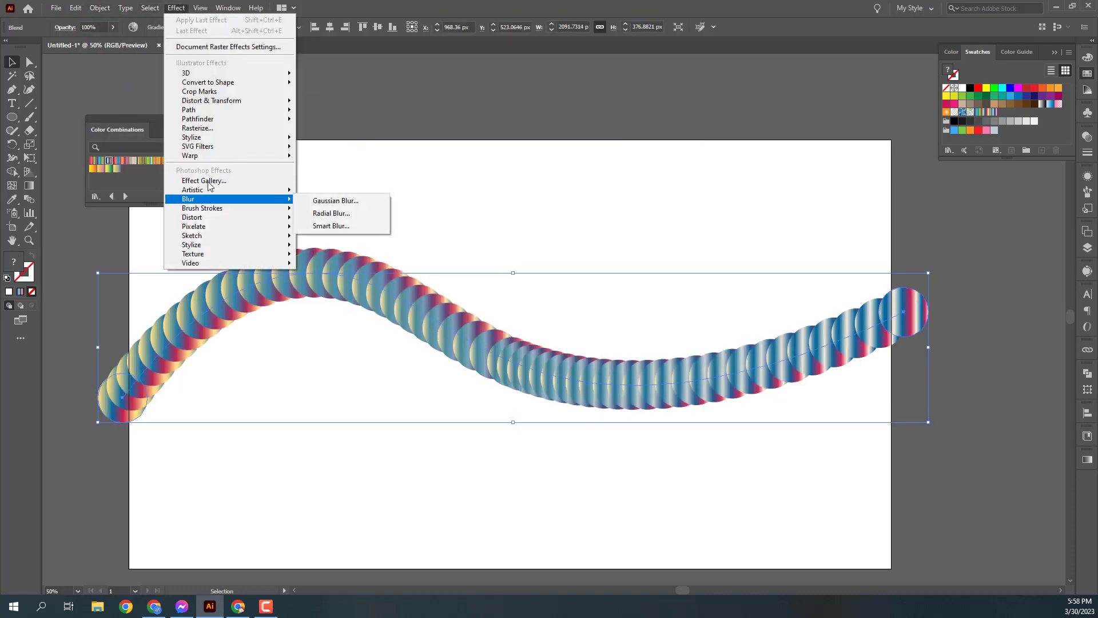
key("Escape")
left_click(100, 8)
Apply Roughen to the strand with Size 100%, Detail 100/in and Smooth points.
key("Escape")
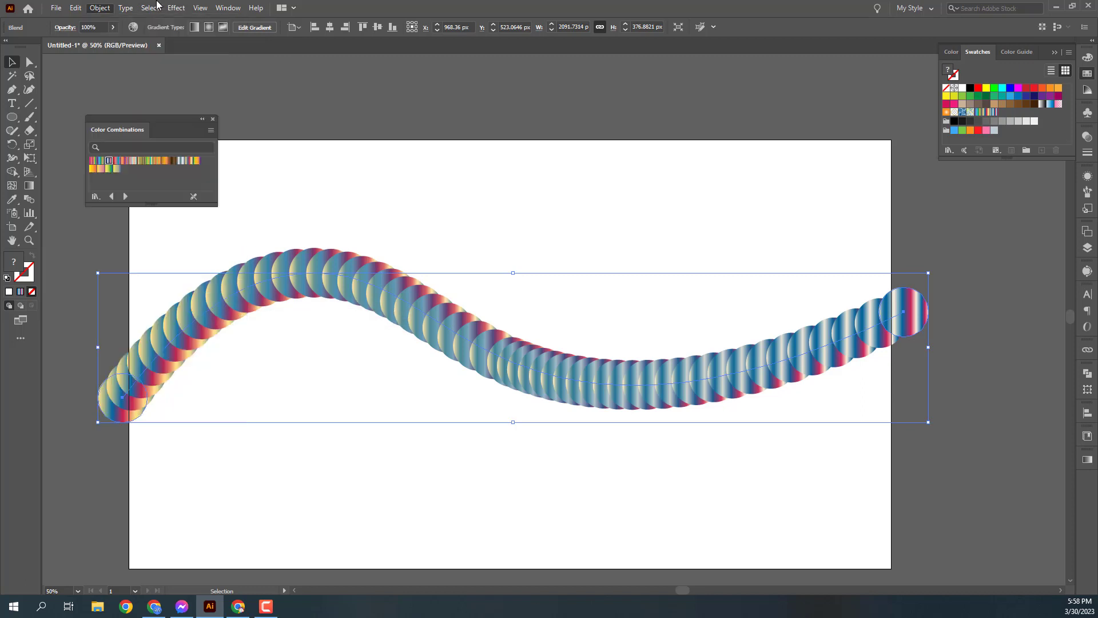
left_click(158, 6)
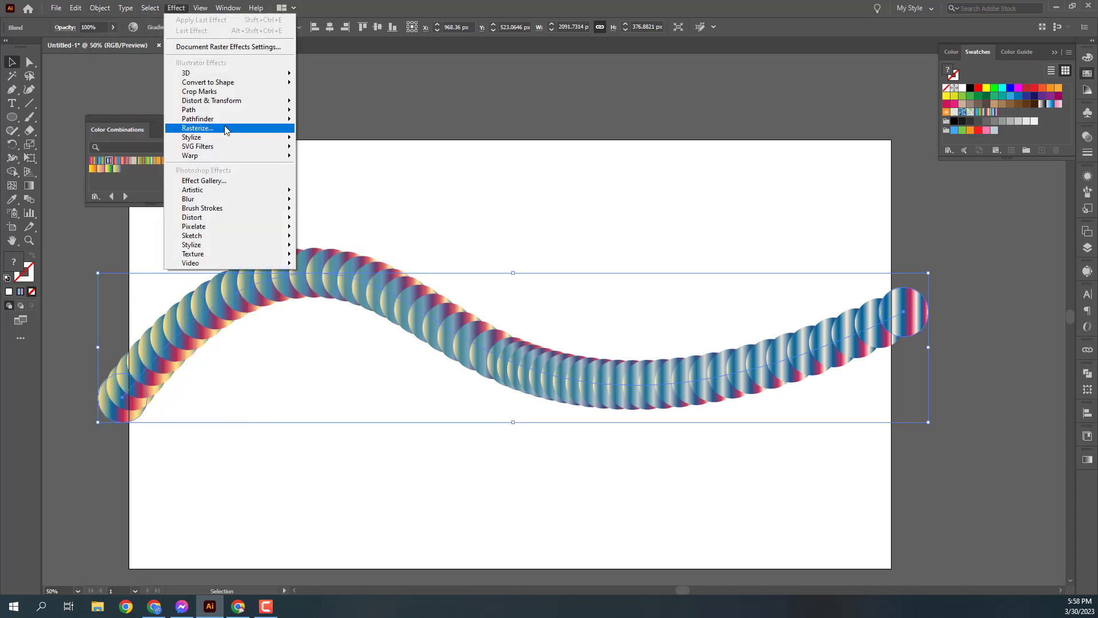
left_click(343, 136)
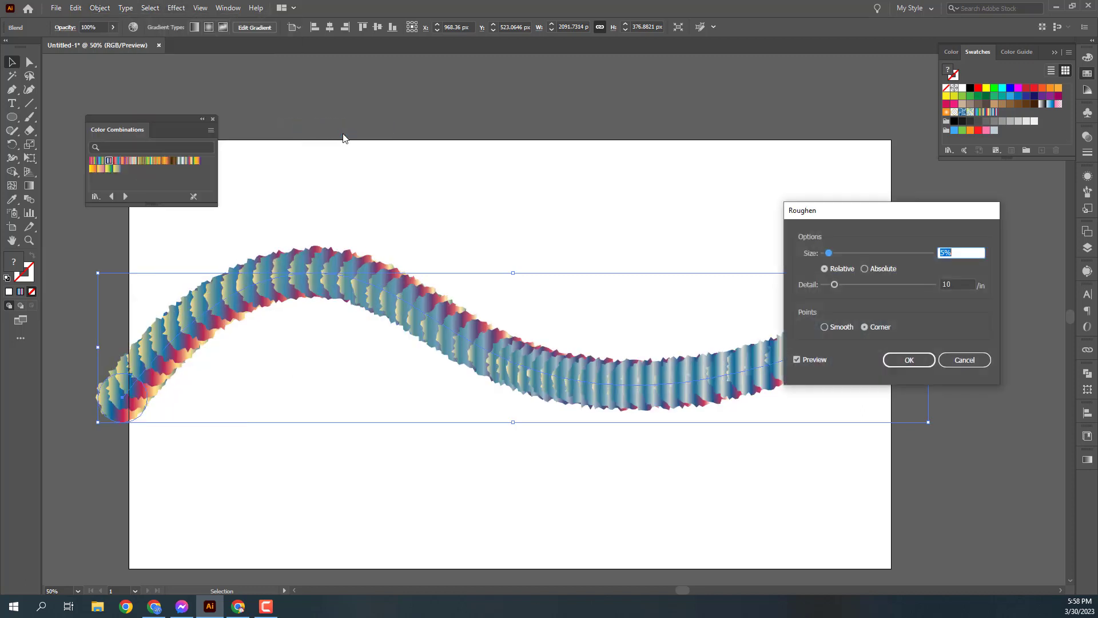
left_click_drag(828, 252, 889, 253)
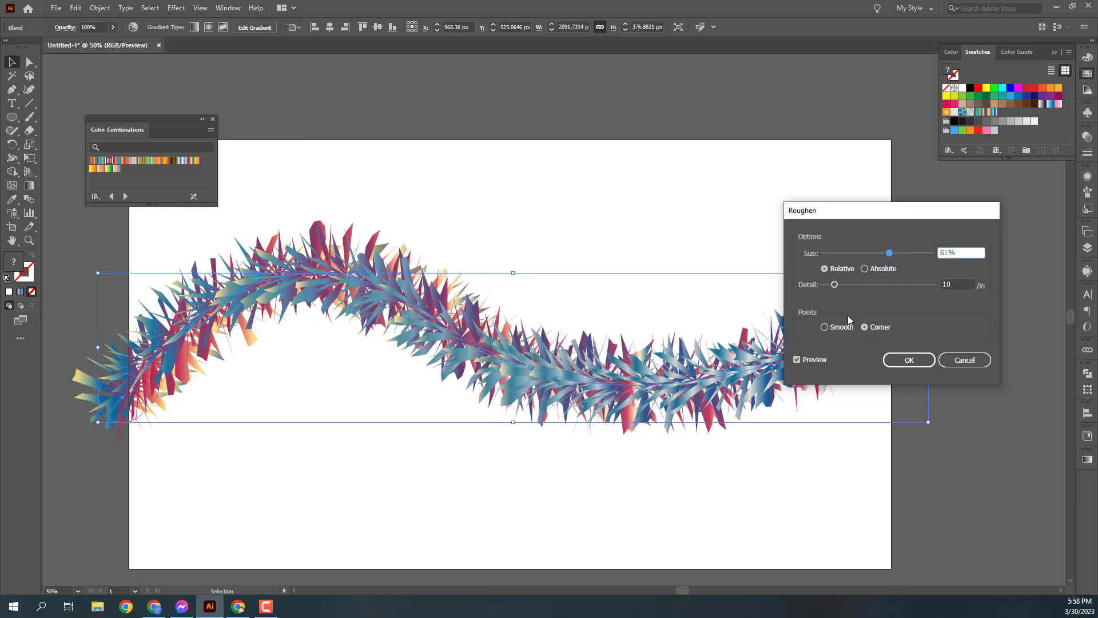
left_click_drag(835, 285, 931, 285)
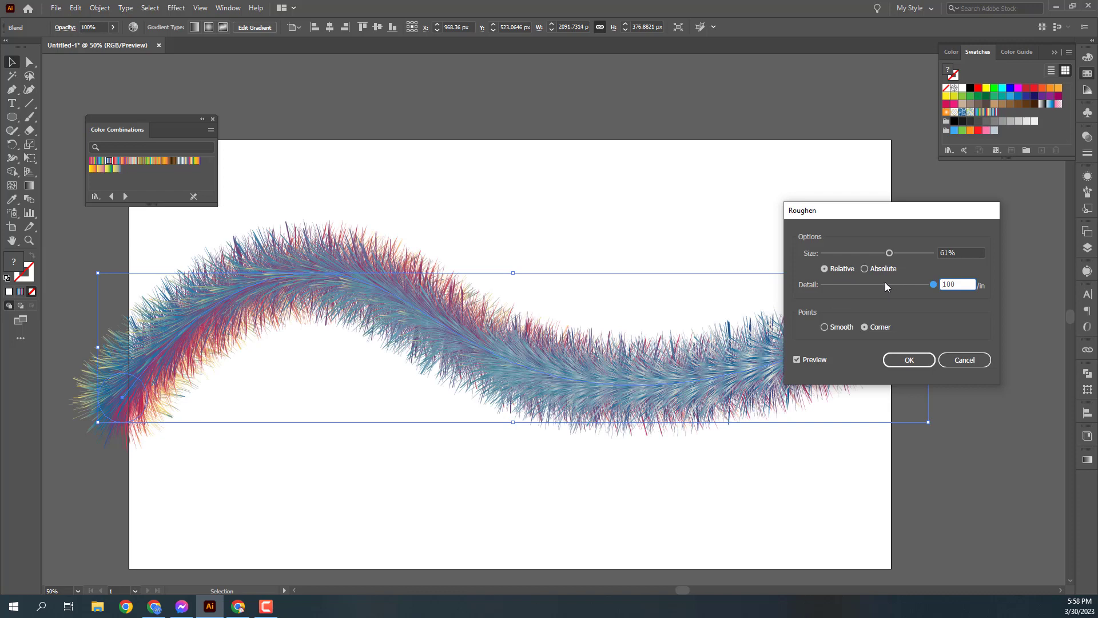
left_click_drag(890, 252, 935, 253)
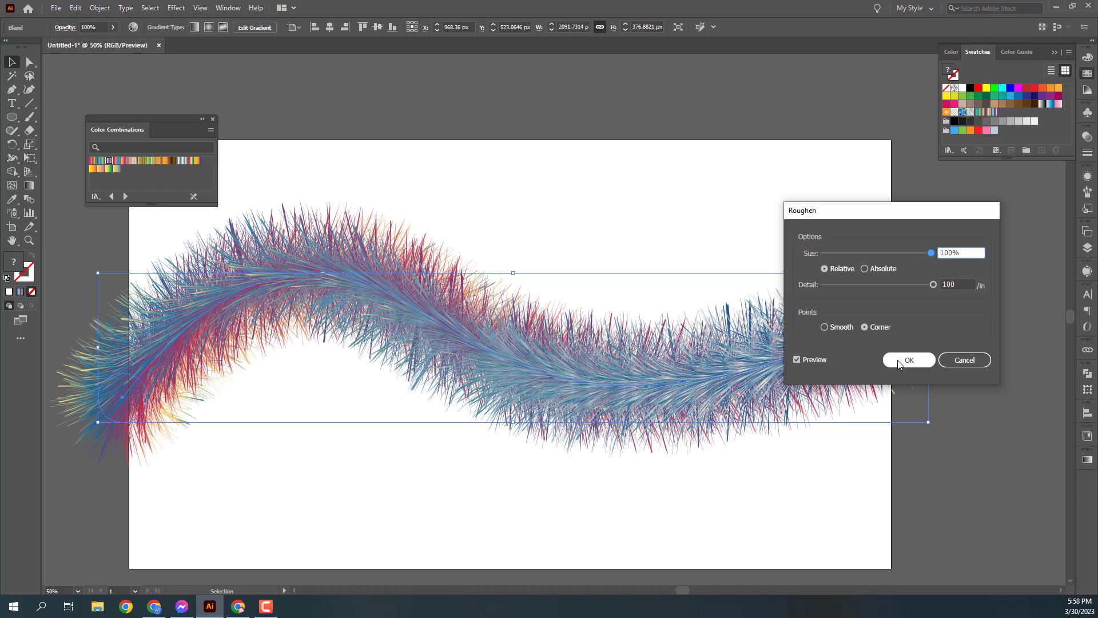
left_click(848, 331)
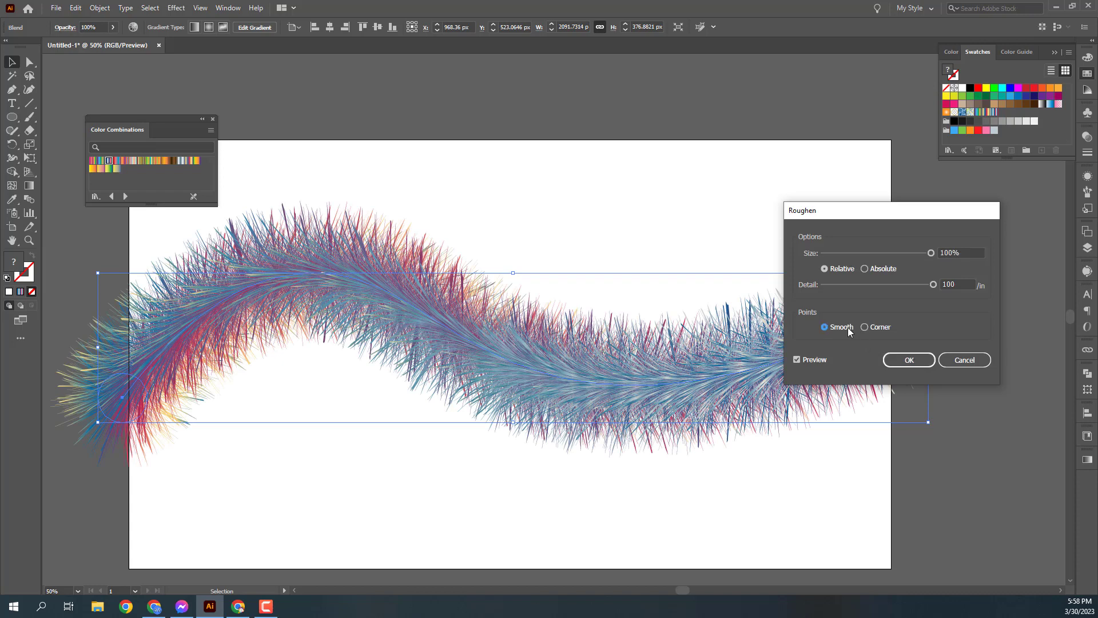
left_click(903, 359)
Enlarge the blend's right end circle to about 396 px.
left_click(707, 171)
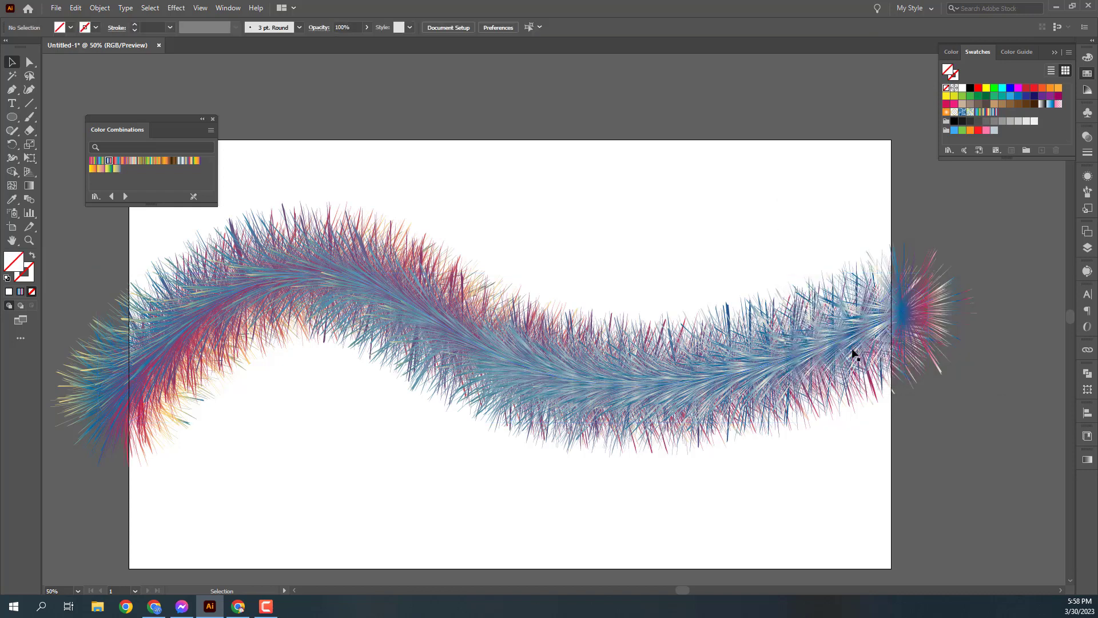
key("a")
left_click(919, 311)
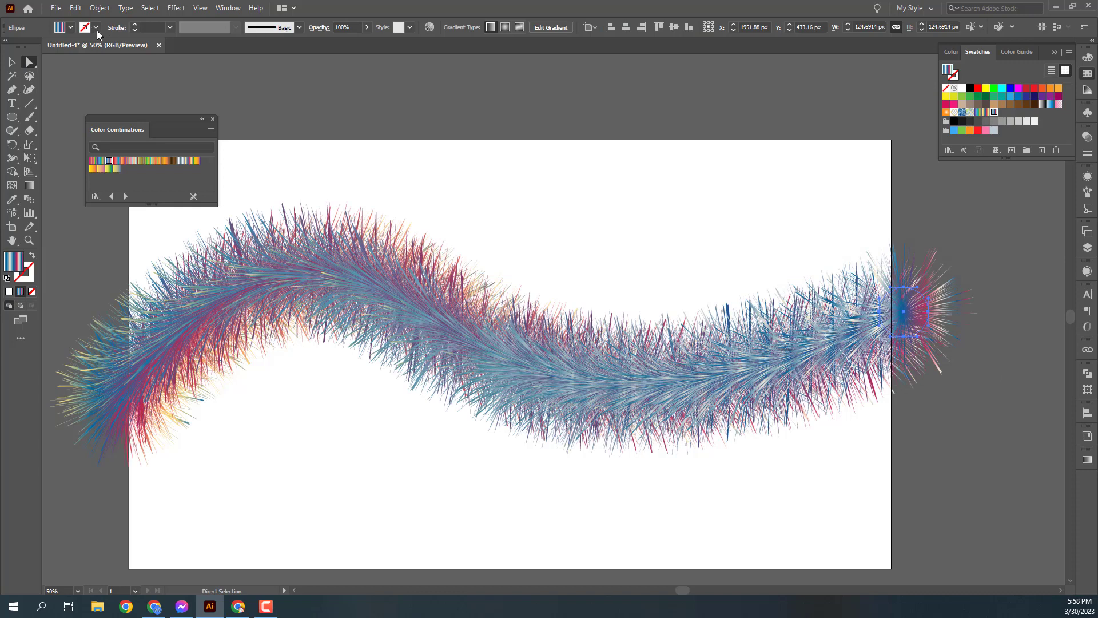
left_click(11, 62)
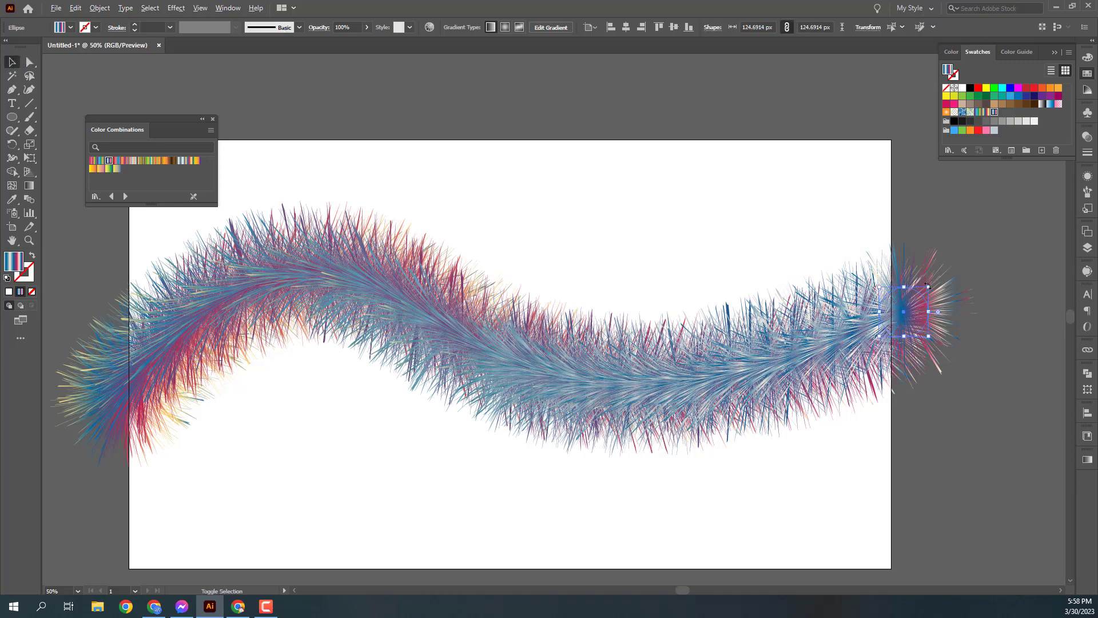
left_click_drag(927, 286, 982, 233)
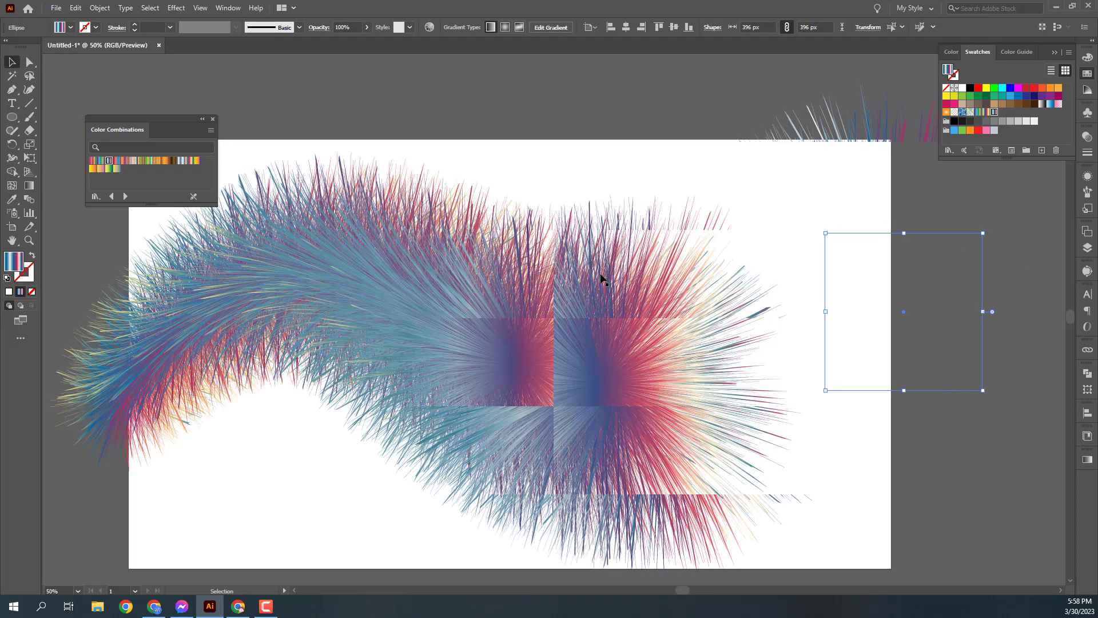
Enlarge the blend's left end circle to about 432 px.
left_click(162, 424)
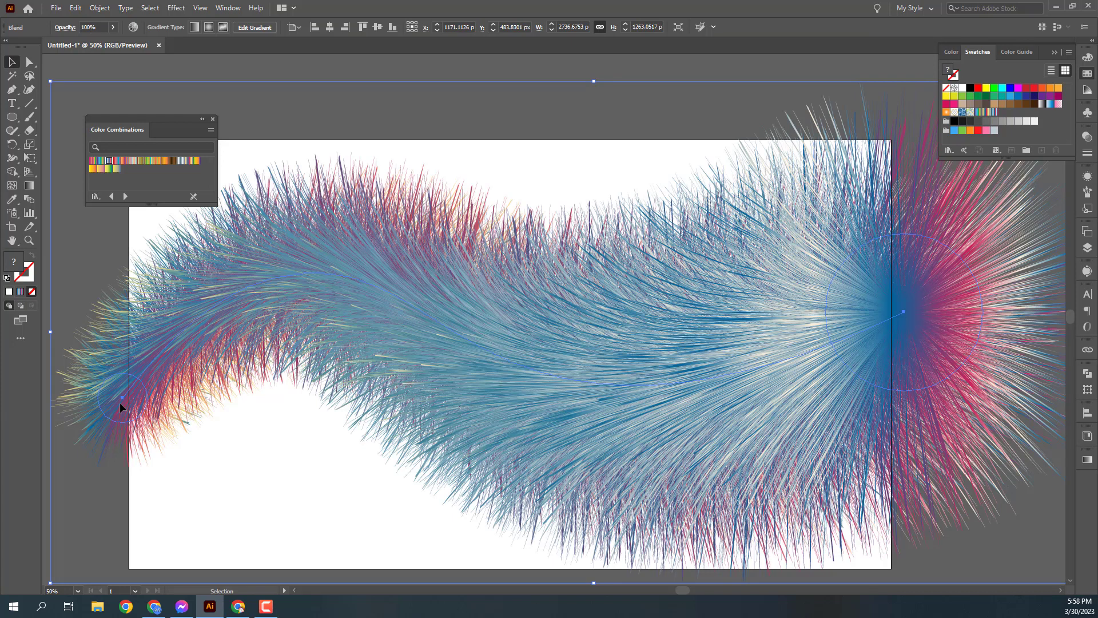
key("a")
key("v")
key("a")
left_click(120, 372)
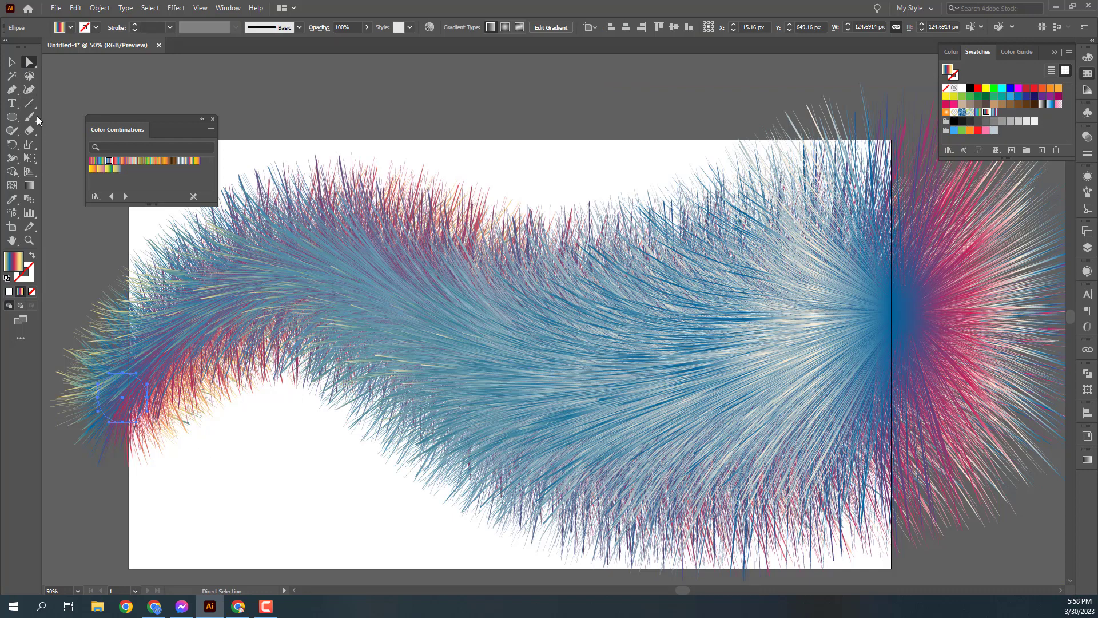
key("v")
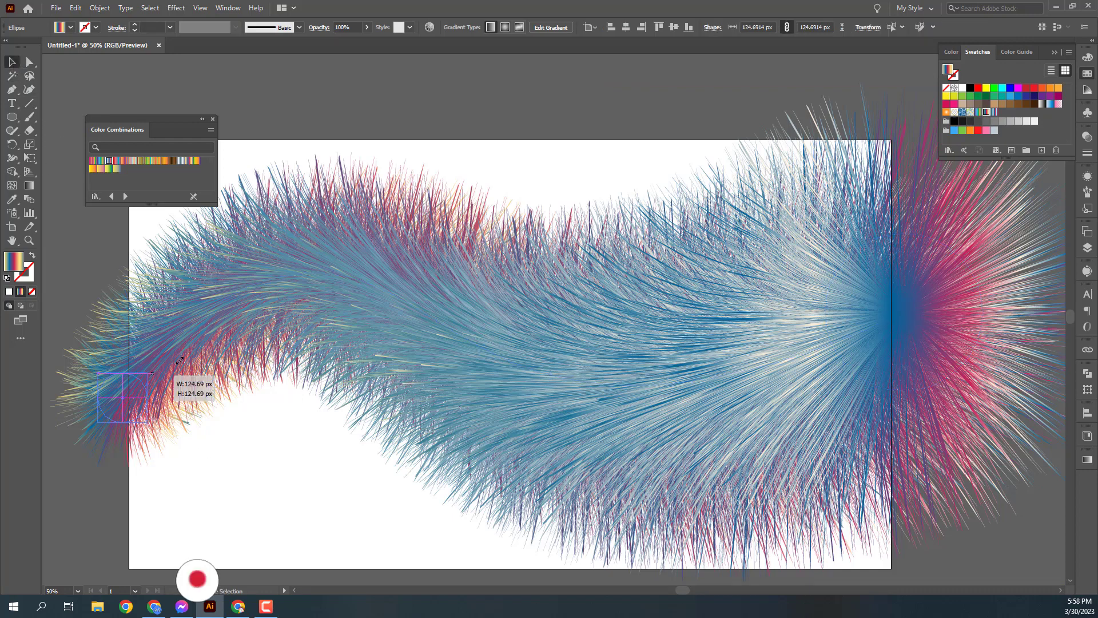
left_click_drag(179, 360, 243, 298)
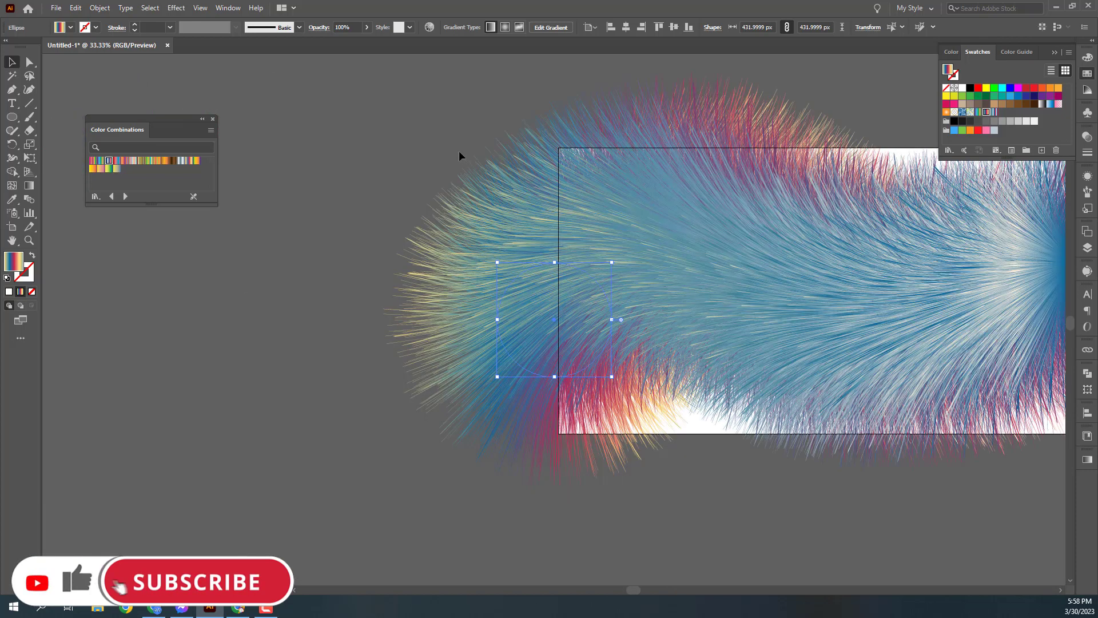
Zoom out to 16.67% to view the whole thickened strand, then reselect the blend.
left_click(459, 155)
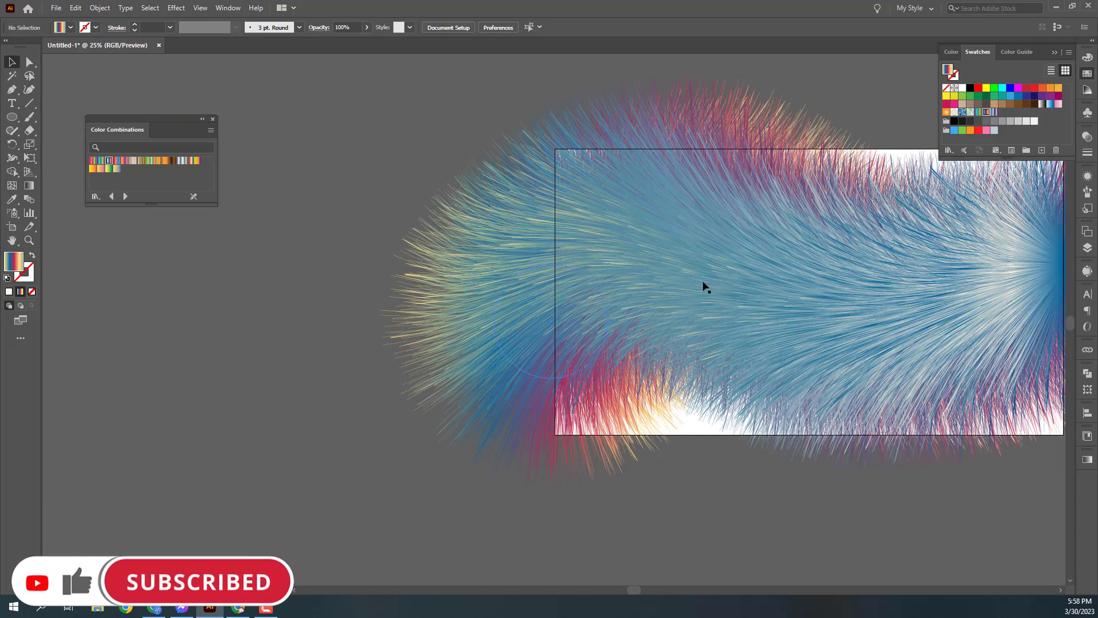
key("ctrl+minus")
key("ctrl+minus")
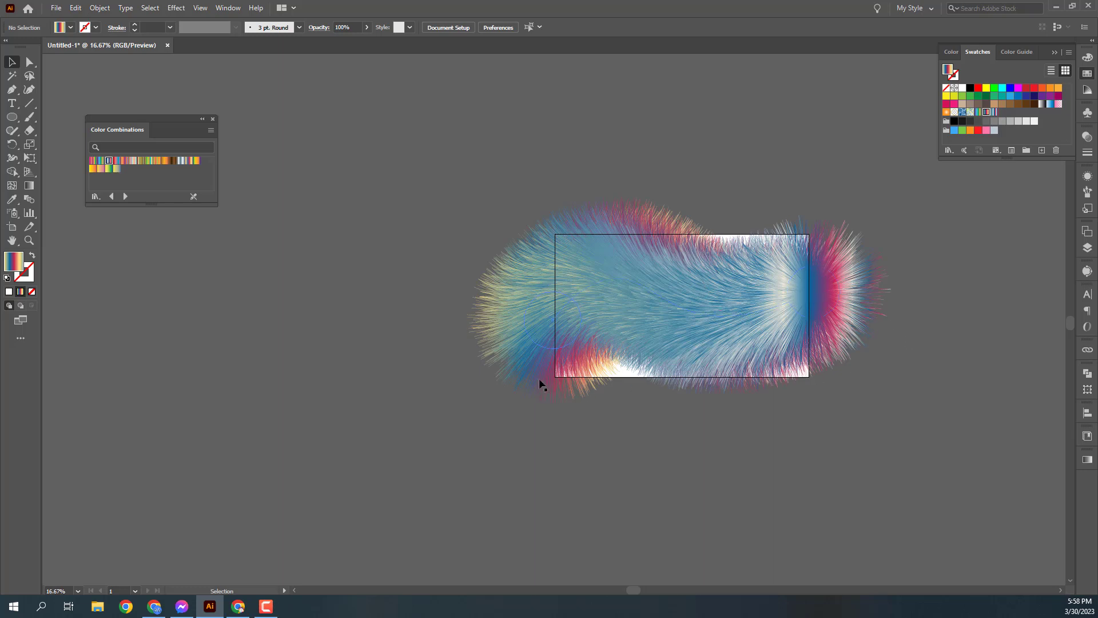
left_click(547, 324)
key("a")
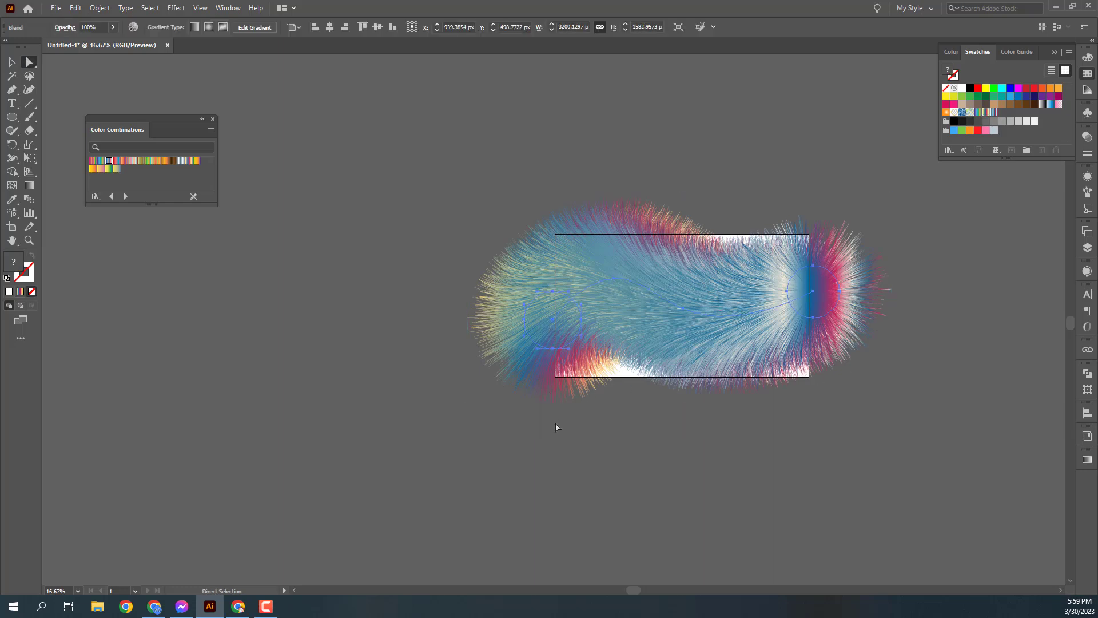
Reverse the gradient colours of the enlarged left end circle.
left_click(537, 311)
left_click(539, 310)
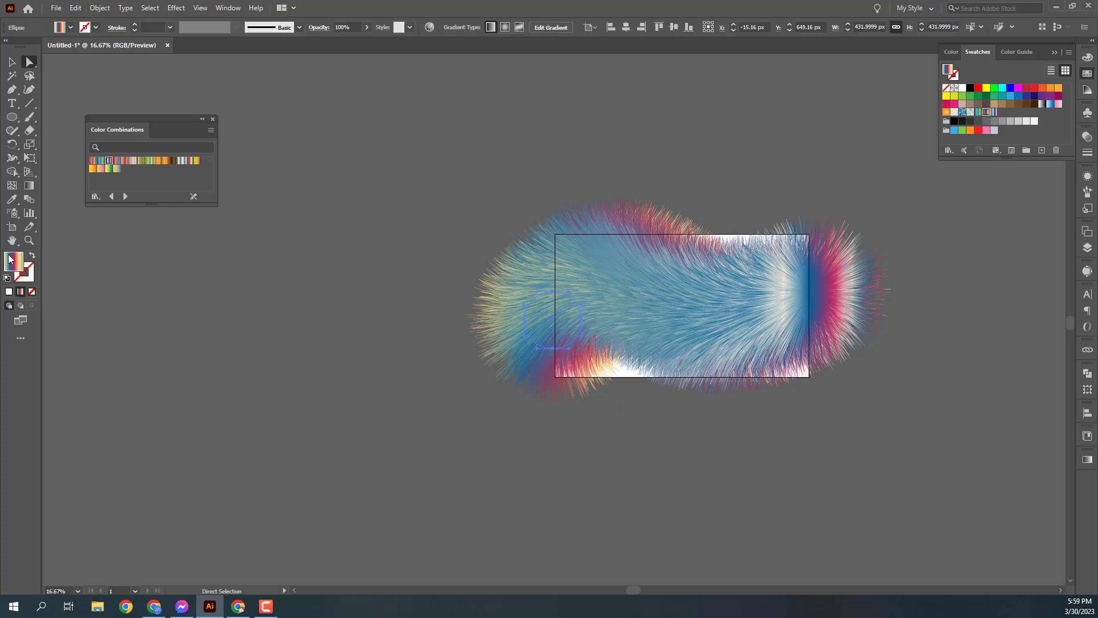
left_click(32, 258)
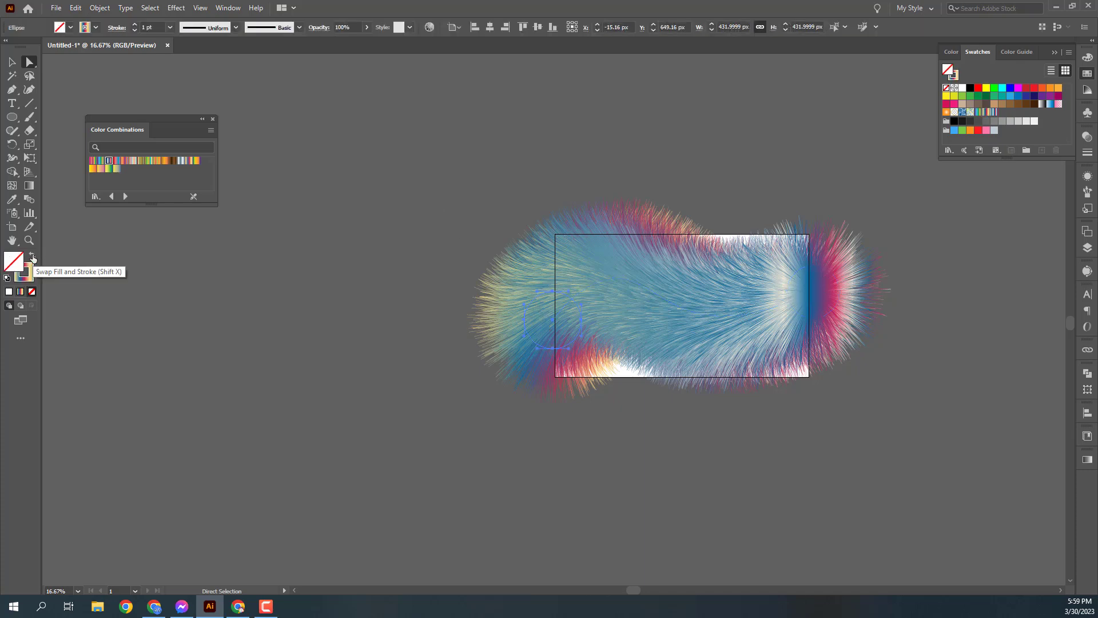
left_click(33, 258)
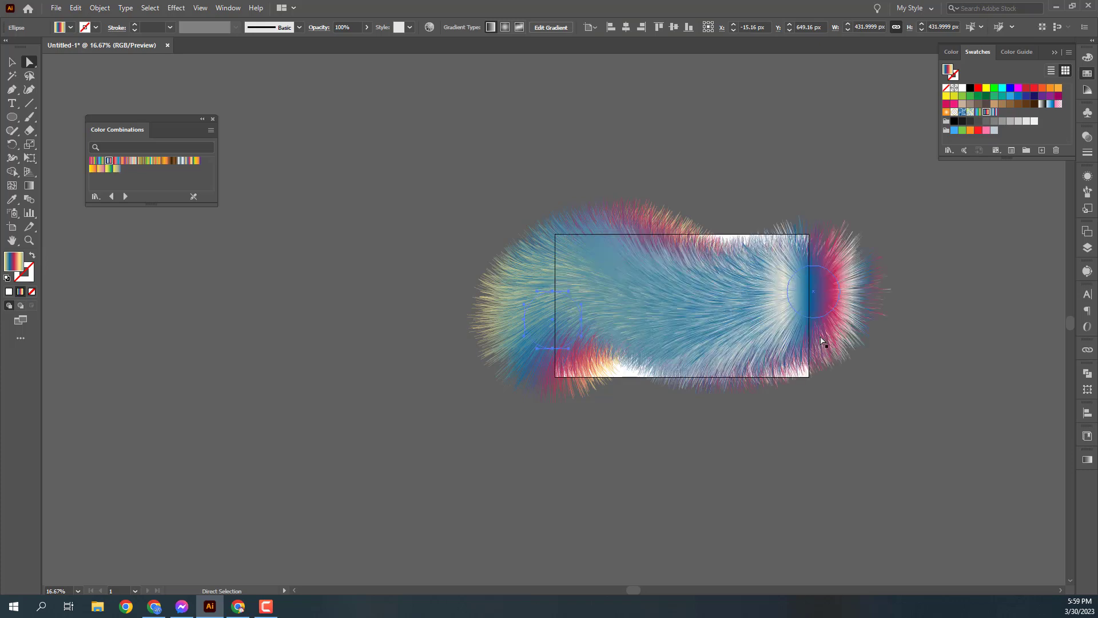
left_click(1087, 460)
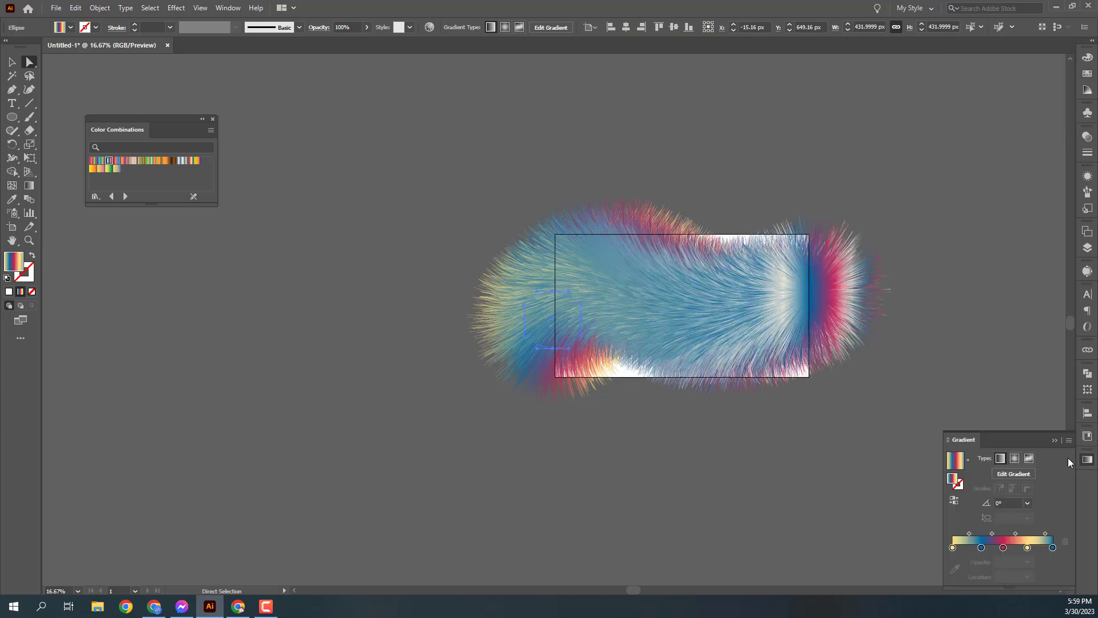
left_click(954, 502)
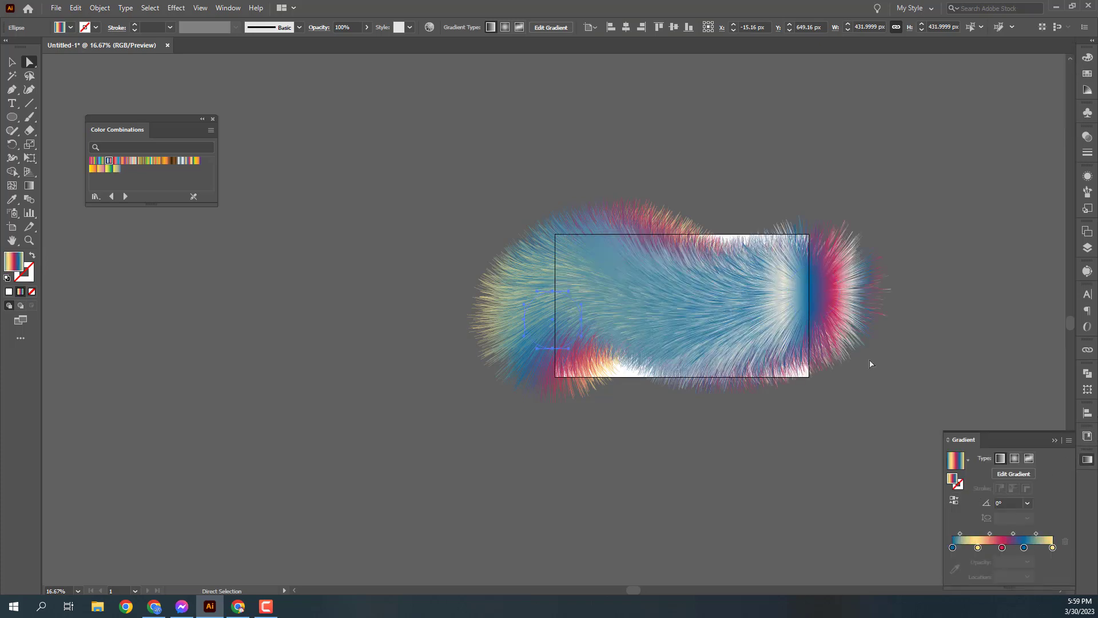
Reverse the gradient colours of the right end circle.
left_click(896, 215)
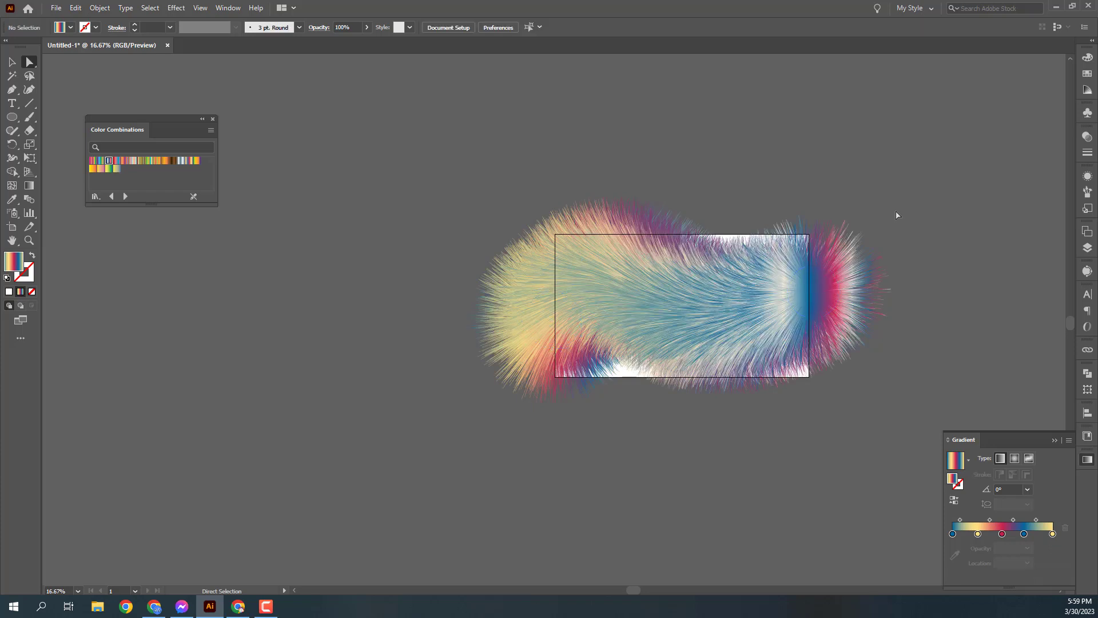
left_click(822, 294)
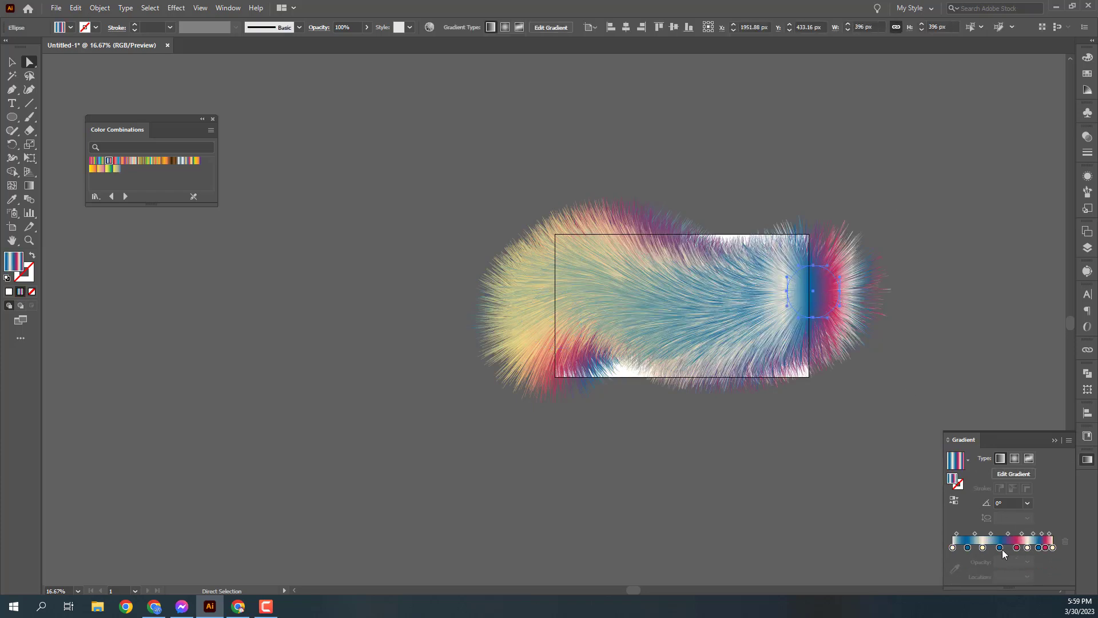
left_click(954, 499)
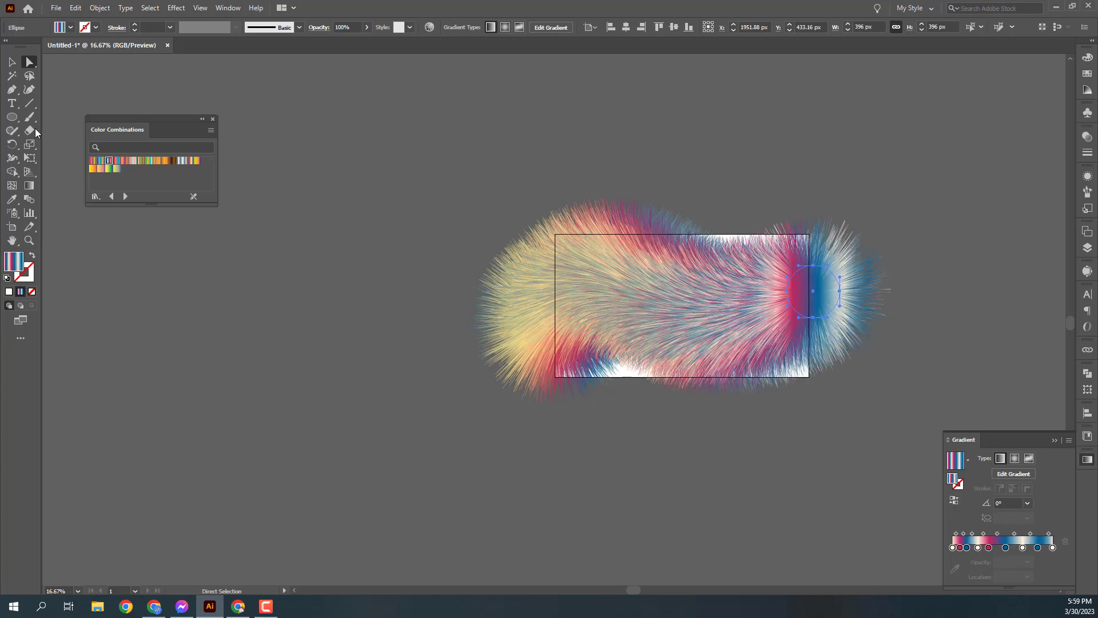
Deselect the artwork and zoom out to 12.5% to fit the whole strand.
left_click(11, 61)
left_click(641, 183)
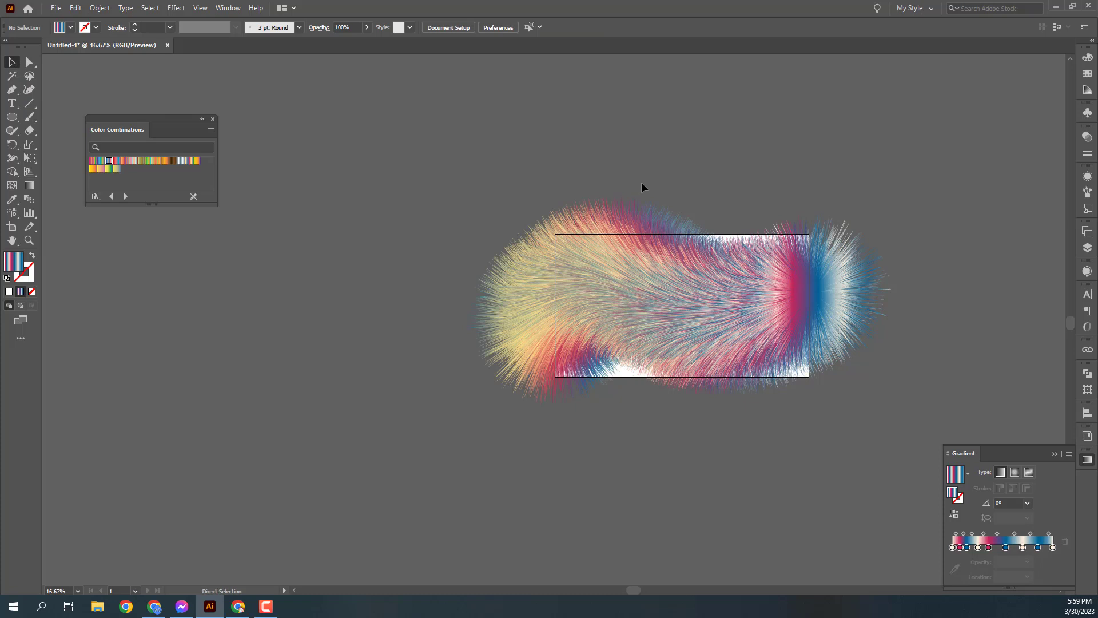
key("ctrl+minus")
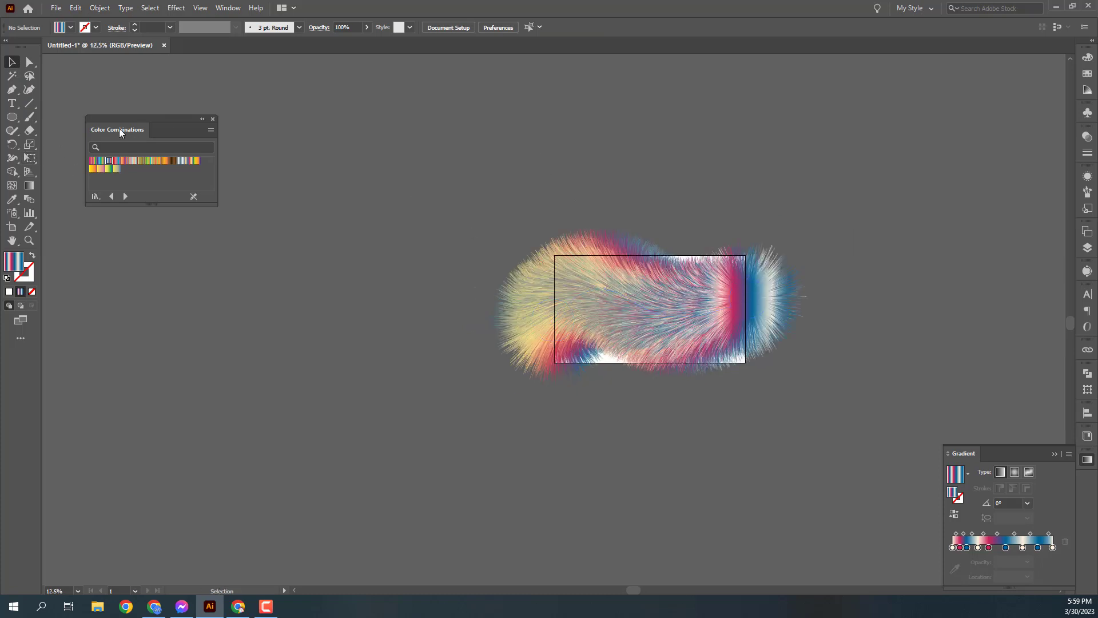
Draw a 1920 × 1080 px rectangle over the artboard and send it behind the fur.
left_click_drag(11, 117, 54, 114)
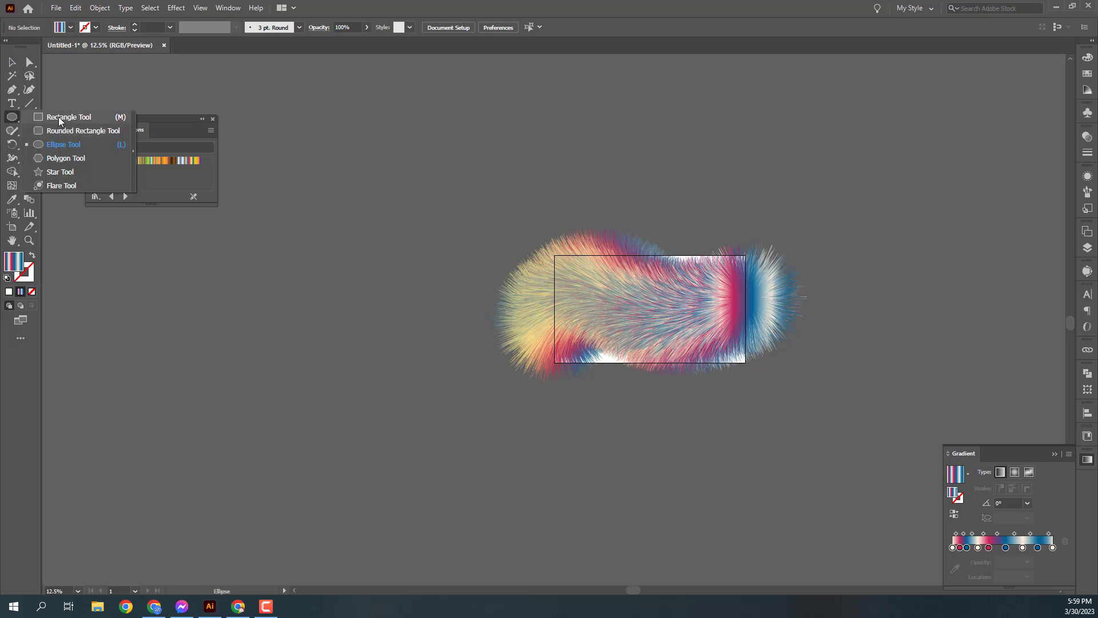
left_click_drag(552, 255, 745, 362)
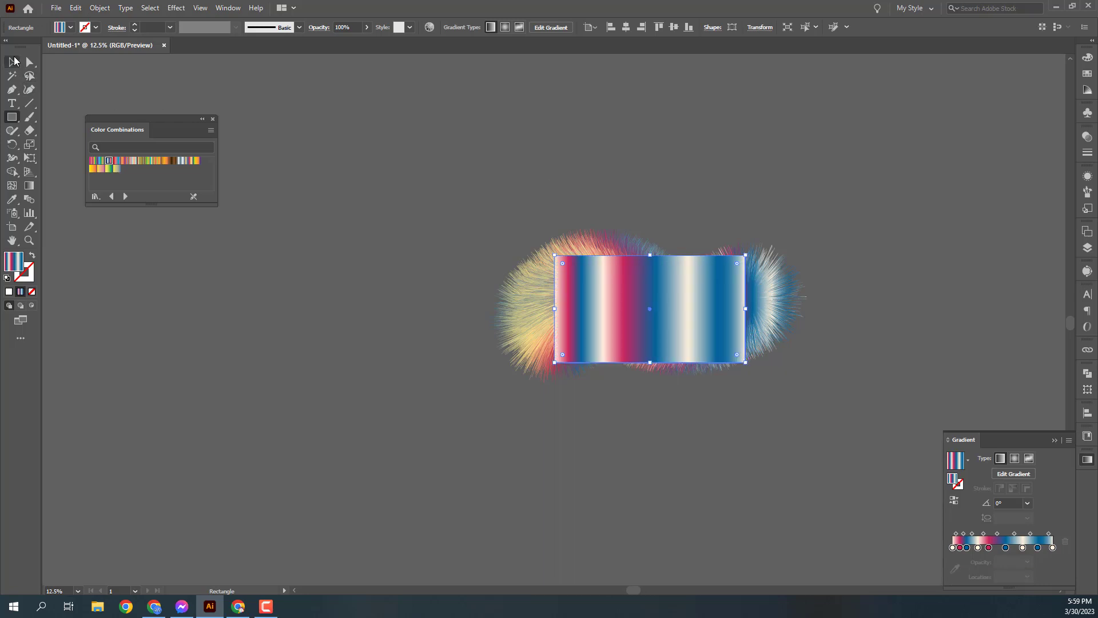
left_click(12, 62)
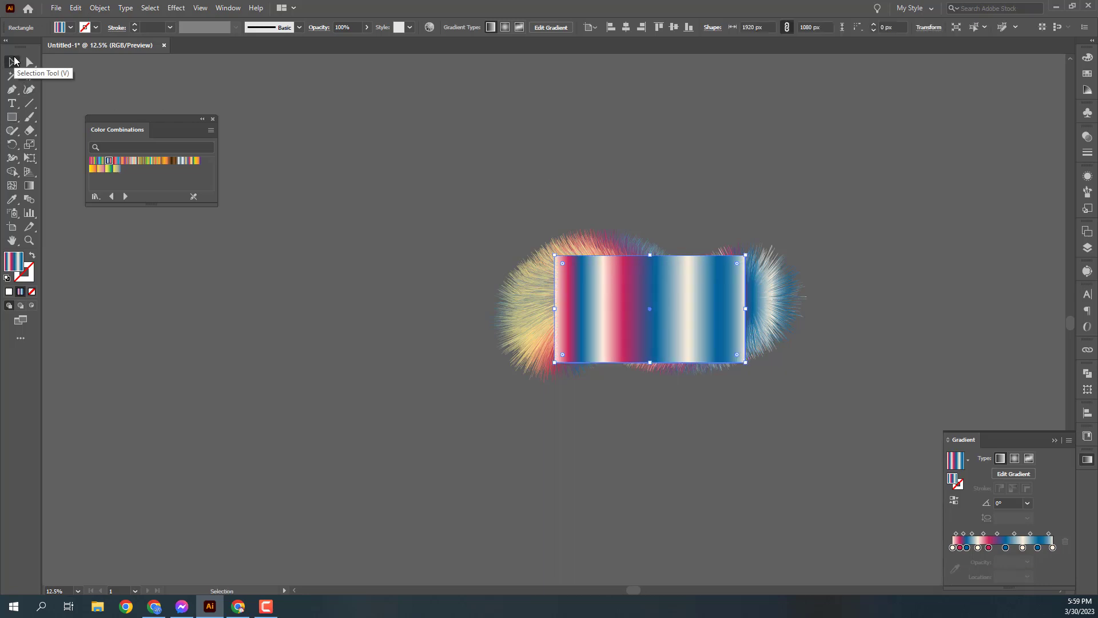
key("ctrl+shift+bracketleft")
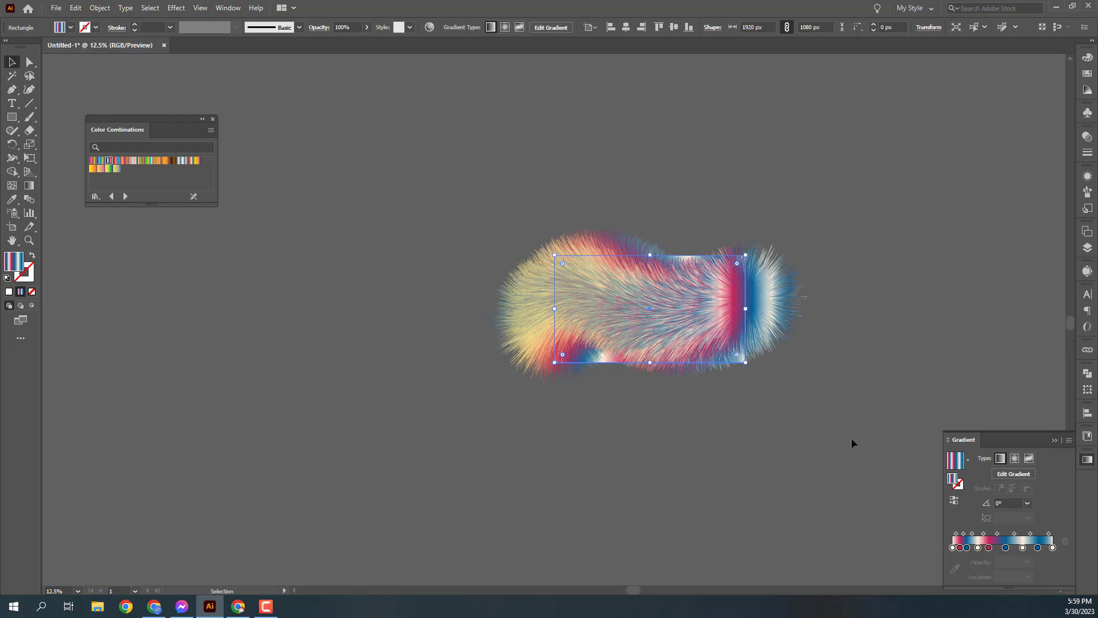
Try Color Combinations swatches on the rectangle, settling on the multicolour yellow-blue-red gradient.
left_click(94, 170)
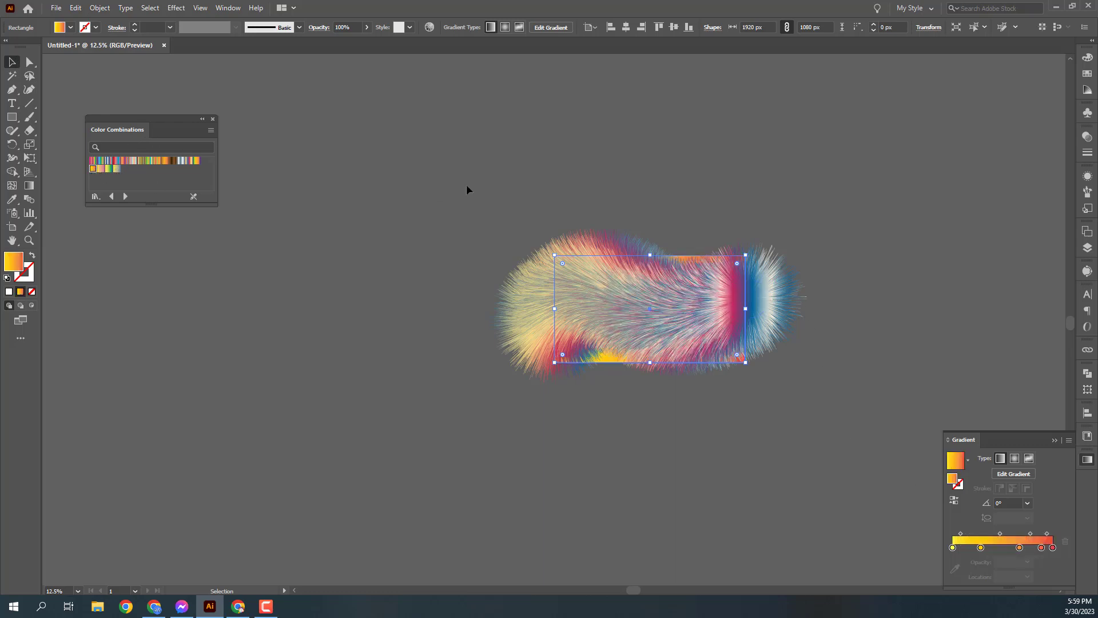
left_click(109, 169)
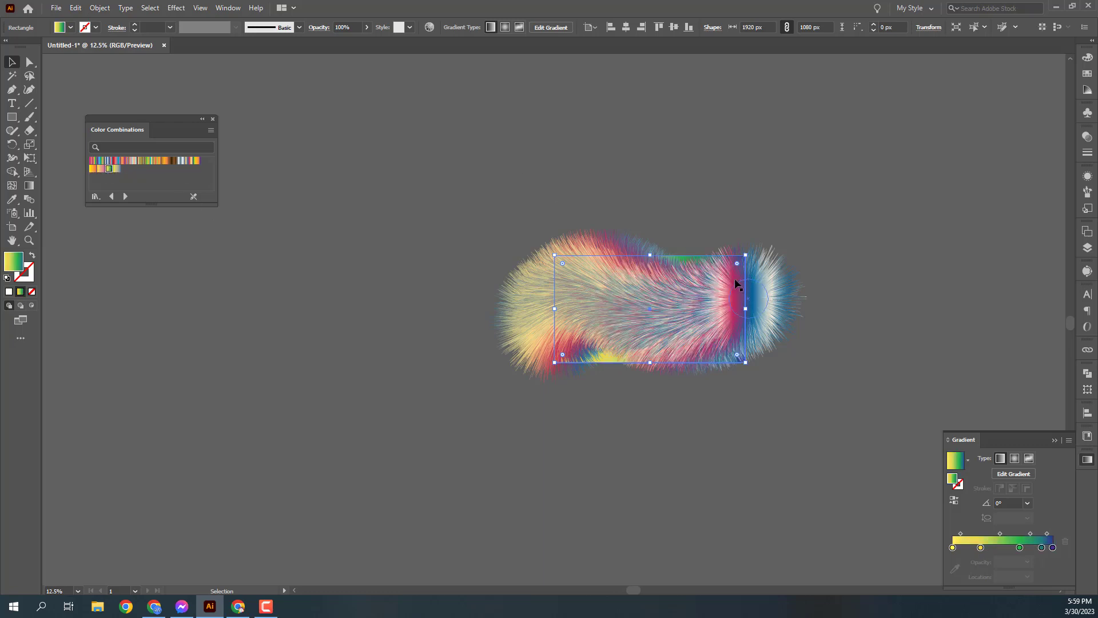
left_click(188, 163)
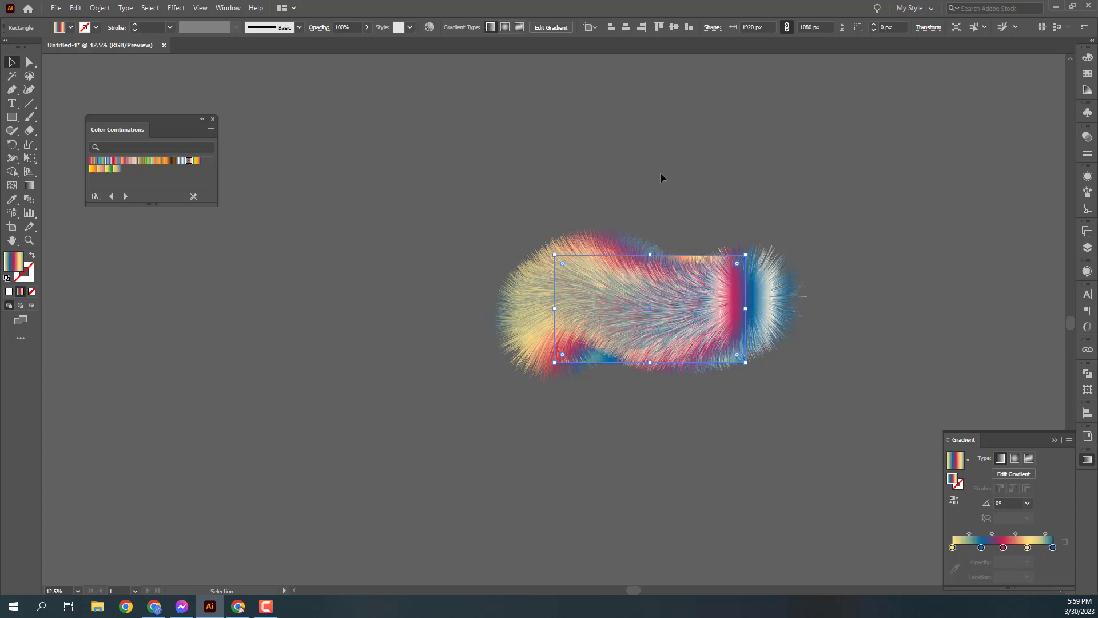
left_click(688, 174)
Zoom out and drag the strand's end circle further to the right.
key("ctrl+minus")
key("a")
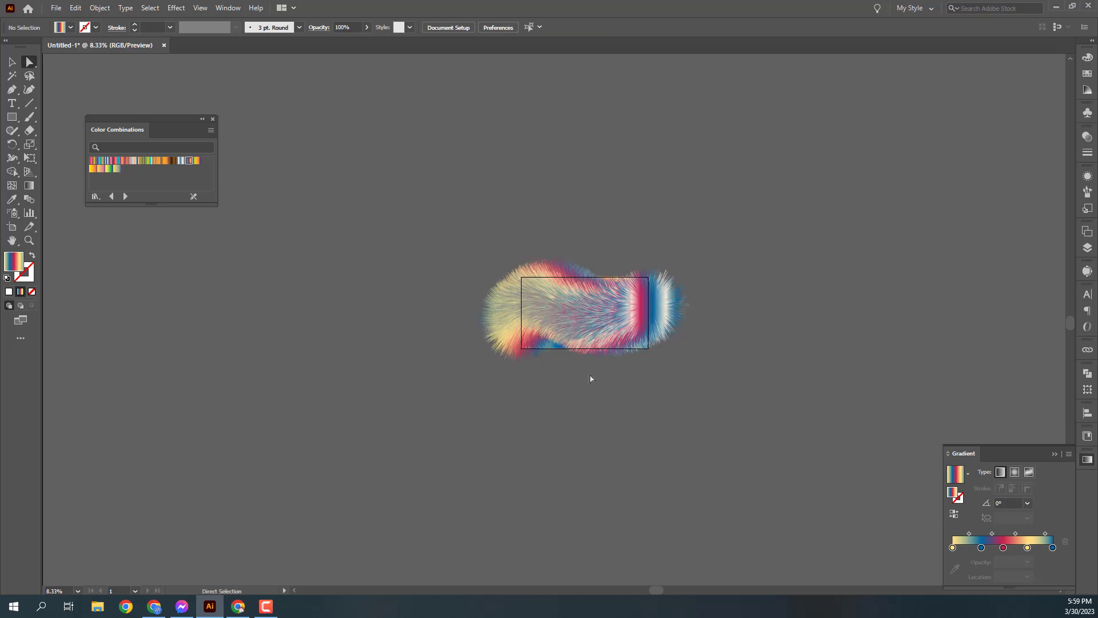
left_click_drag(522, 319, 560, 308)
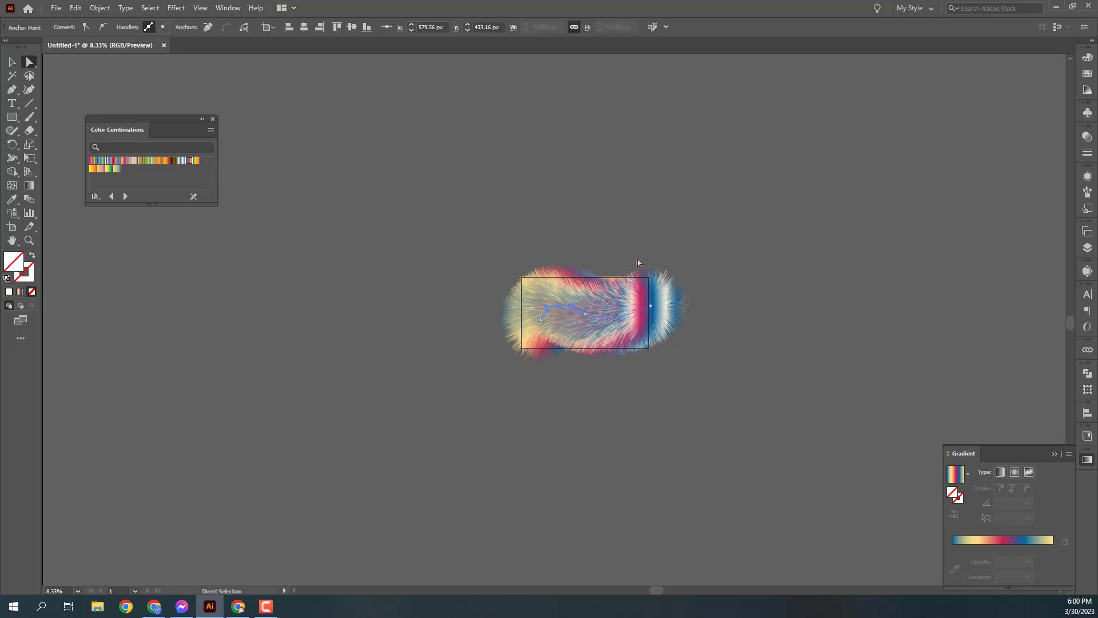
Zoom in and select, then deselect, the 1920×1080 rectangle.
key("v")
left_click(638, 262)
key("ctrl+plus")
key("ctrl+plus")
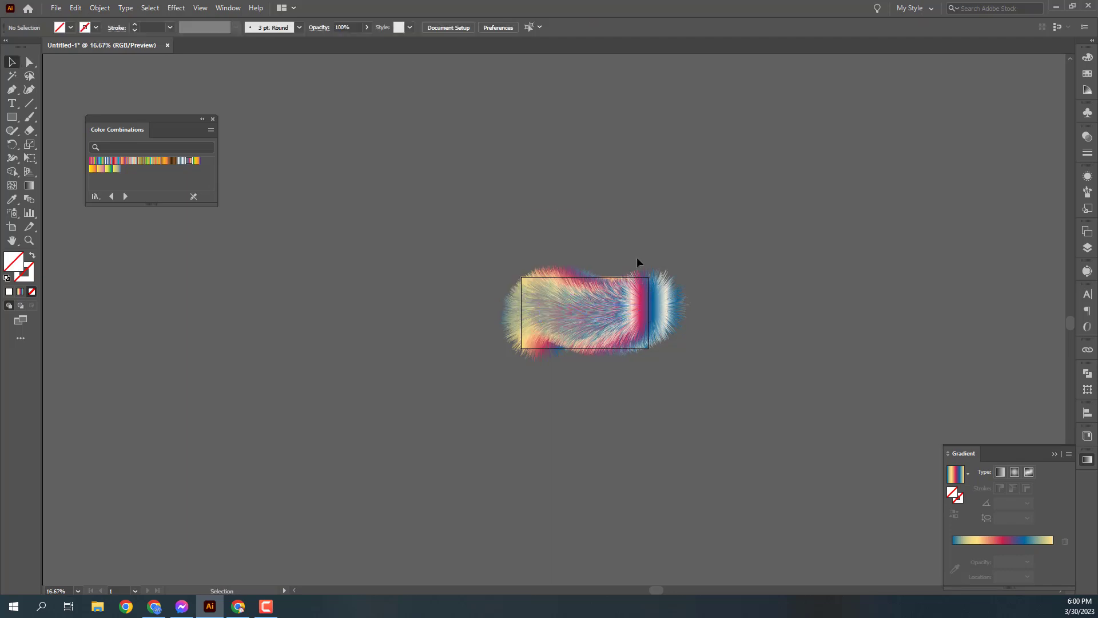
left_click(668, 236)
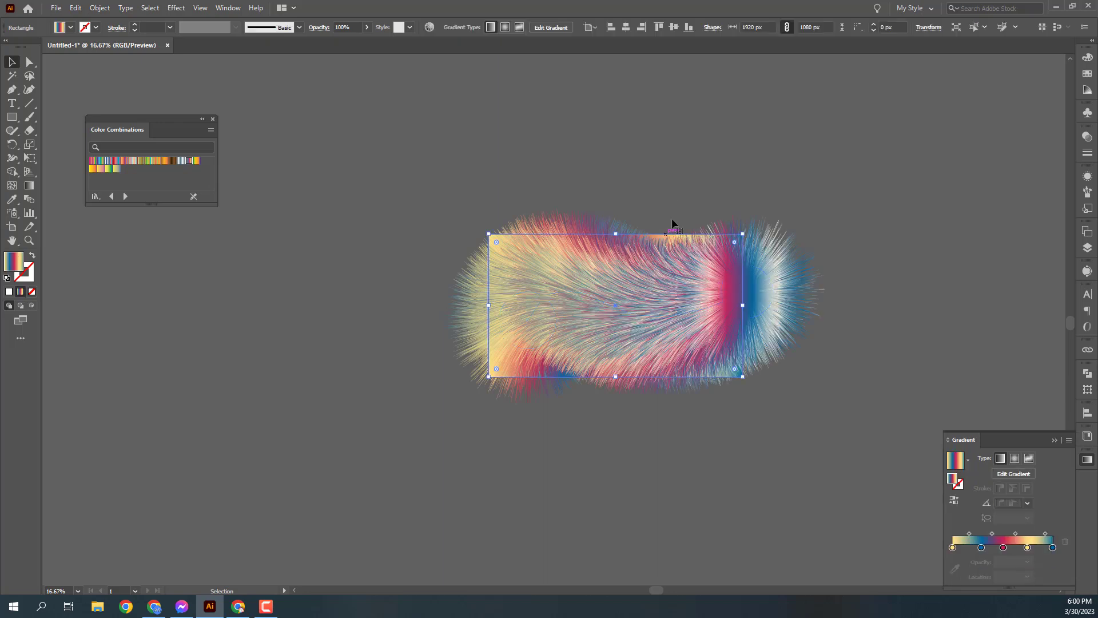
left_click(675, 204)
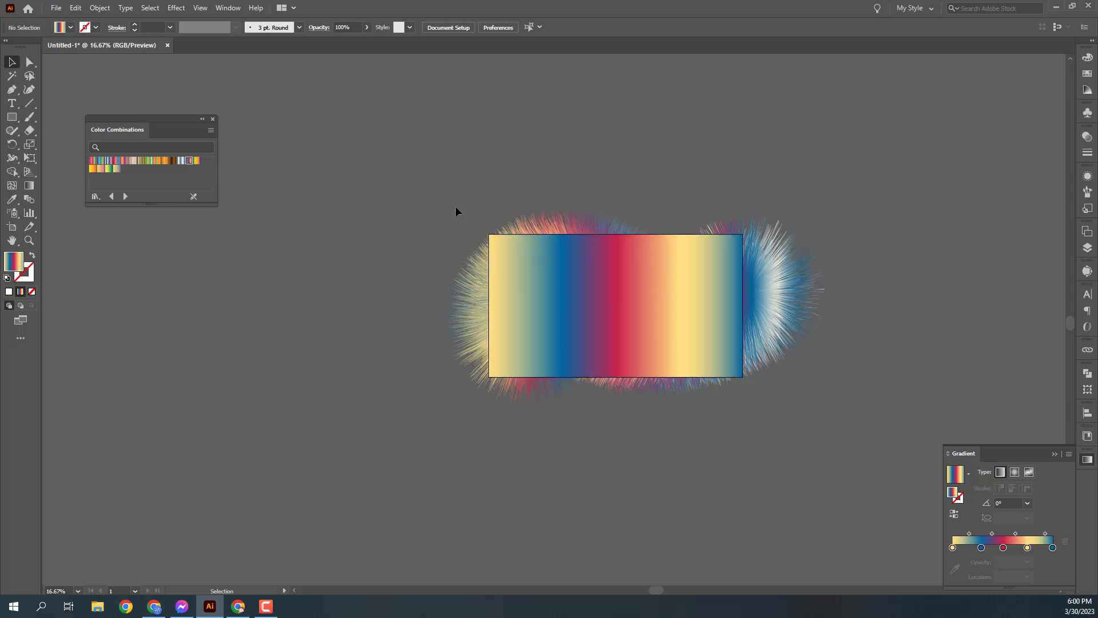
Make a clipping mask trimming the fur to the 1920×1080 rectangle, then pick the strand's right-end anchor.
key("ctrl+a")
right_click(628, 290)
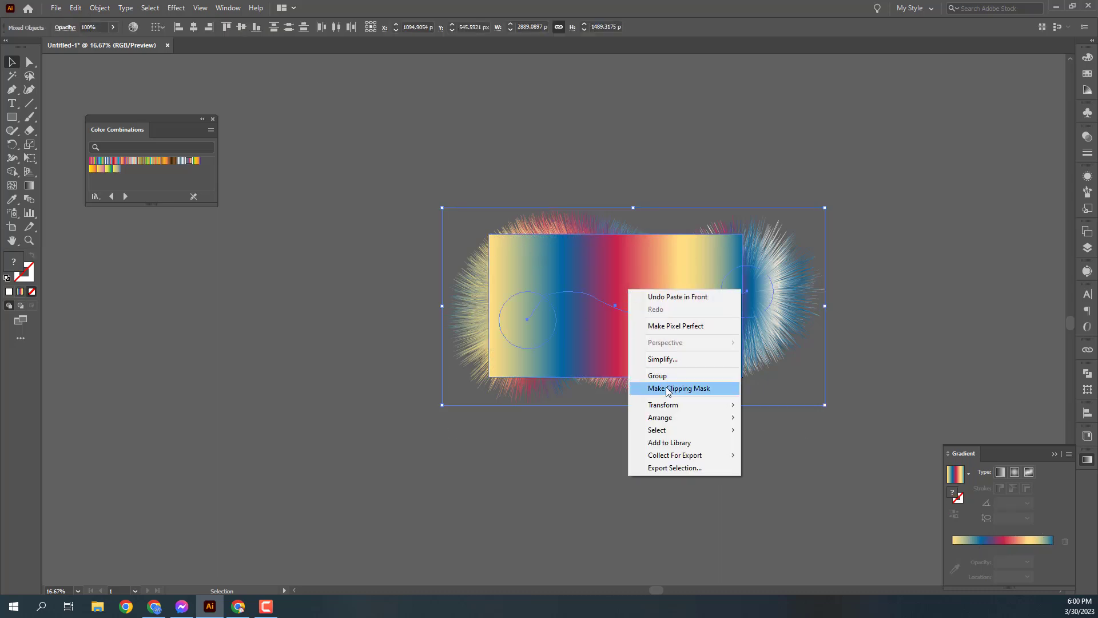
left_click(678, 386)
left_click(654, 181)
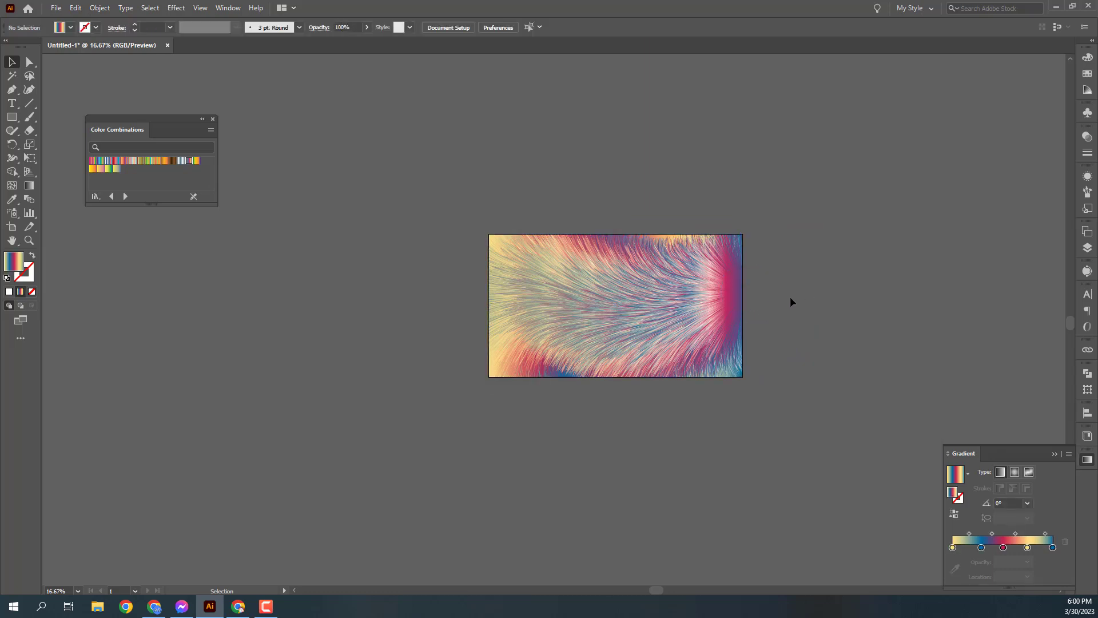
key("a")
left_click(748, 292)
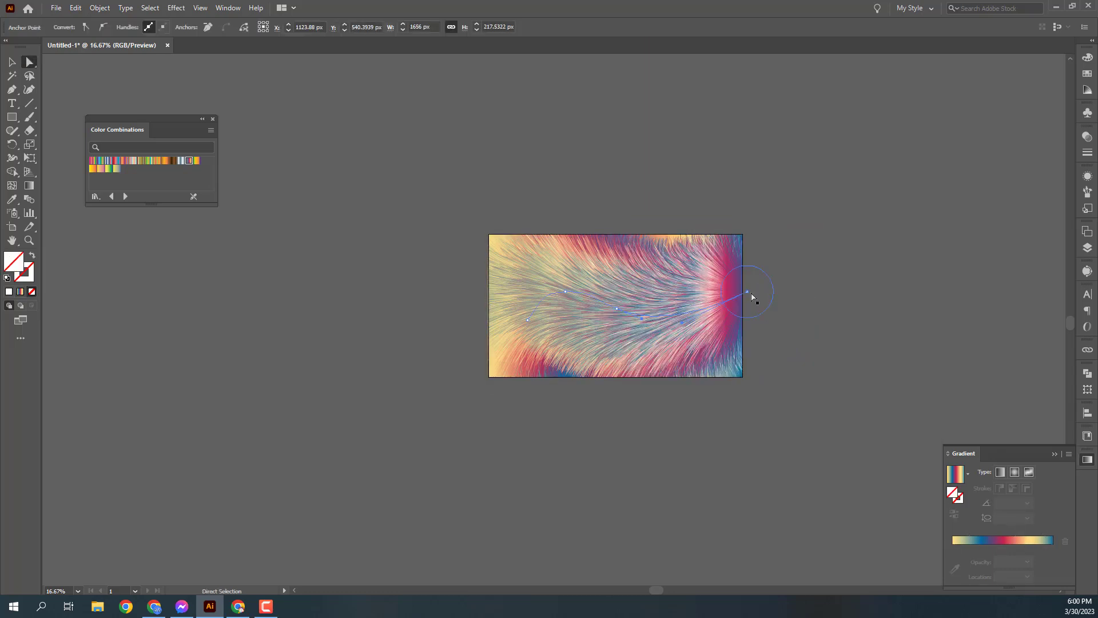
Drag the end circle further right, outside the rectangle.
left_click_drag(751, 297, 798, 250)
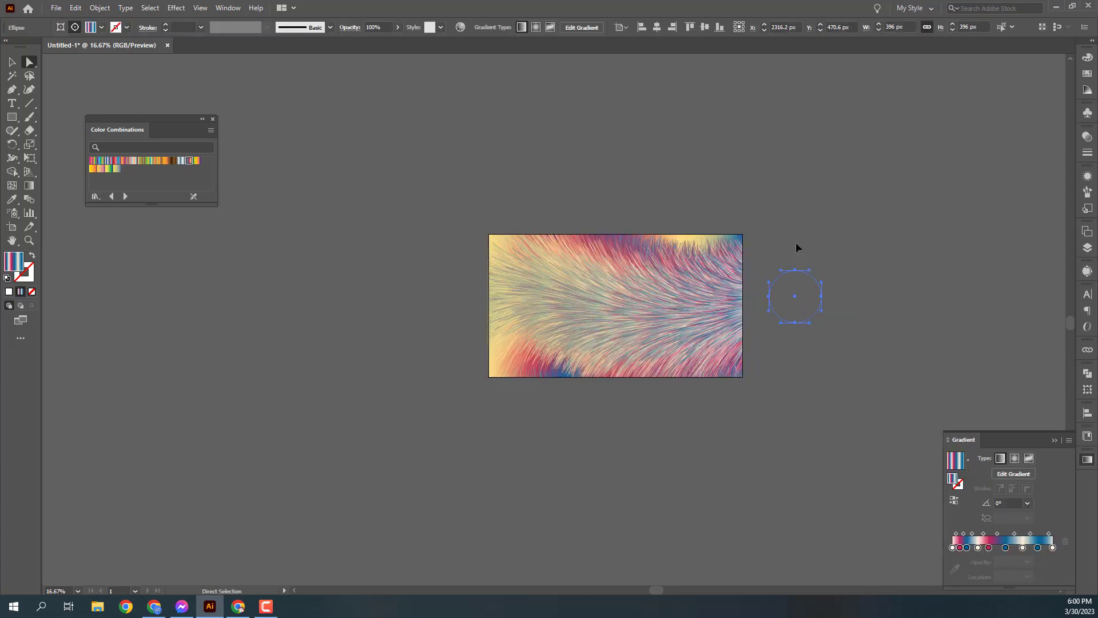
key("v")
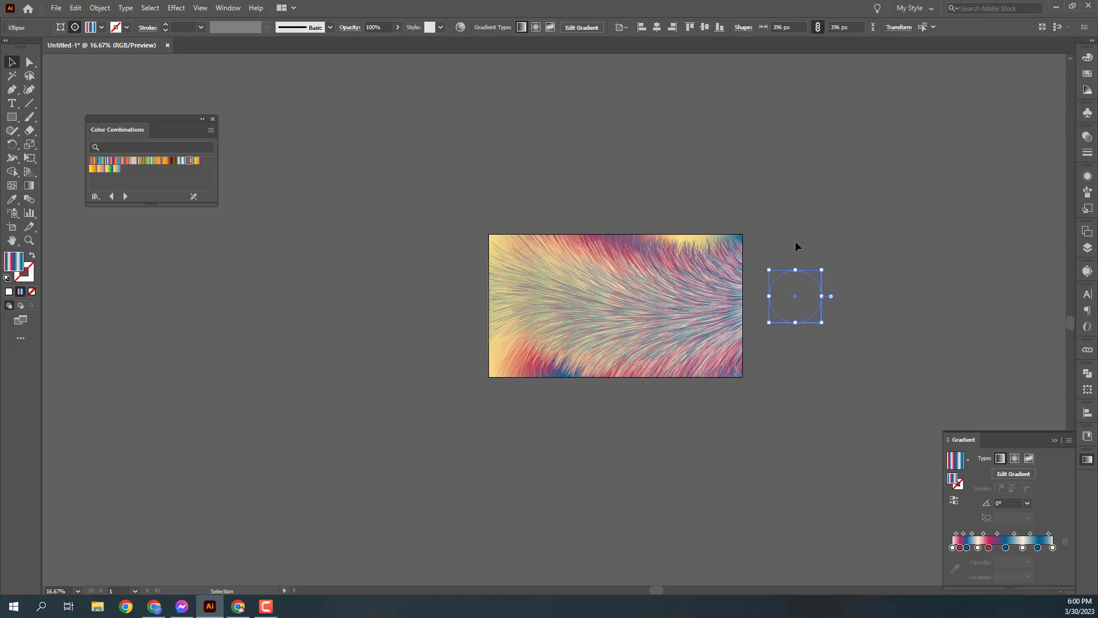
left_click(766, 223)
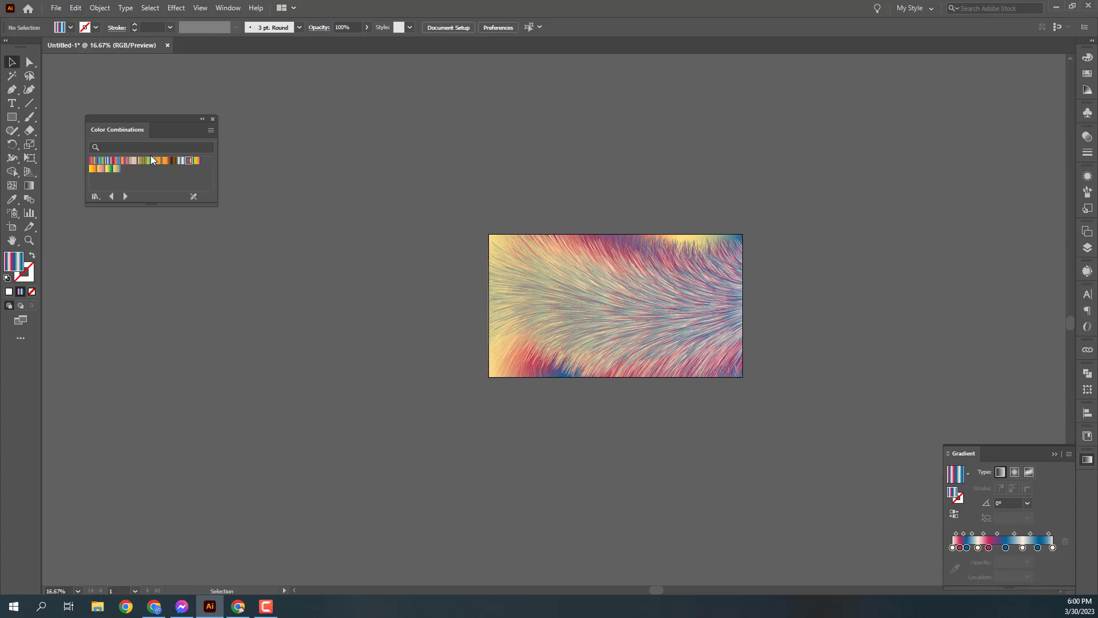
Release the clipping mask so the fur spills beyond the rectangle again.
left_click(552, 300)
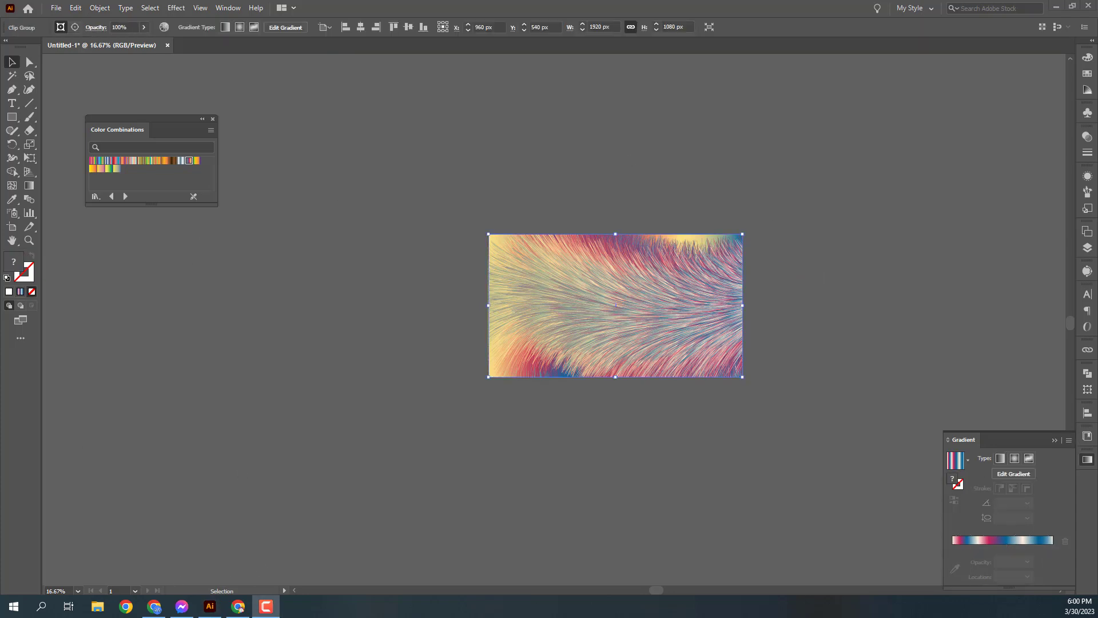
right_click(599, 315)
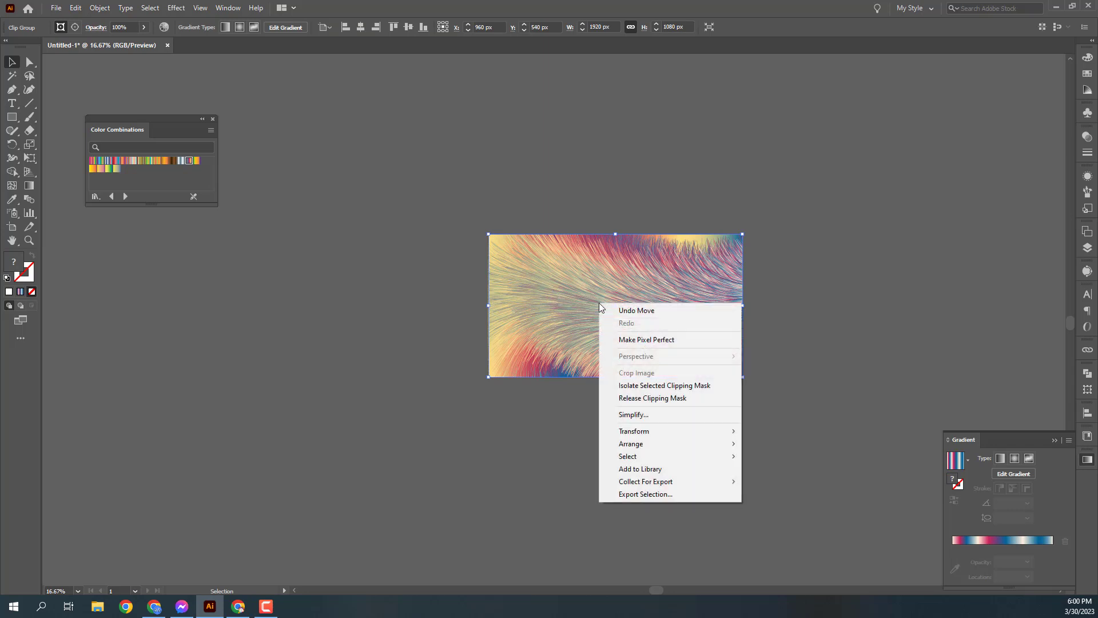
left_click(629, 399)
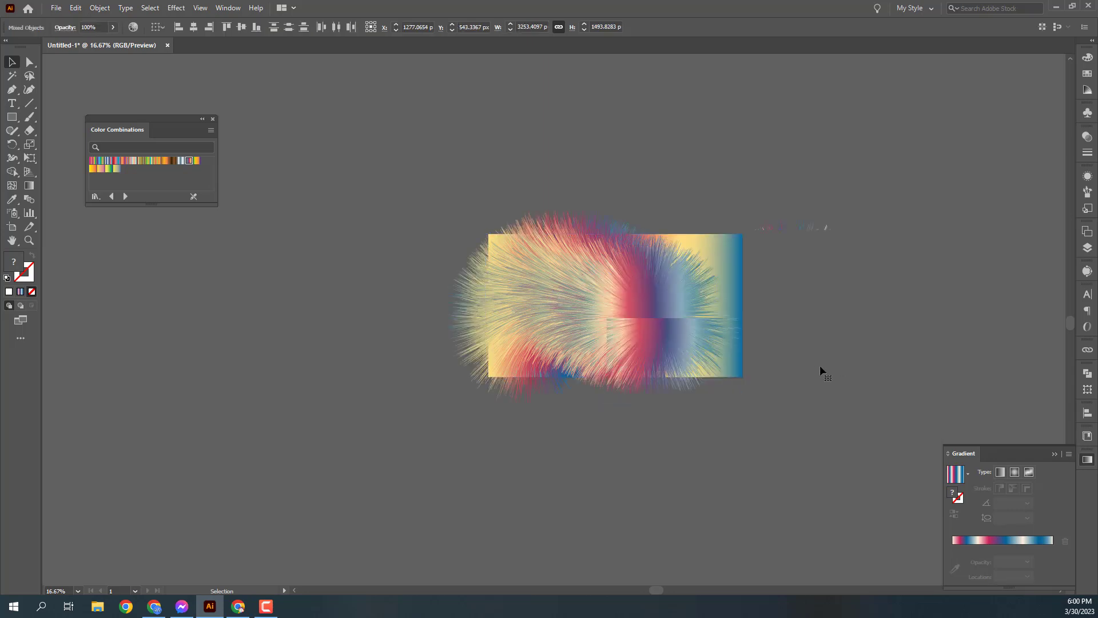
left_click(907, 312)
key("a")
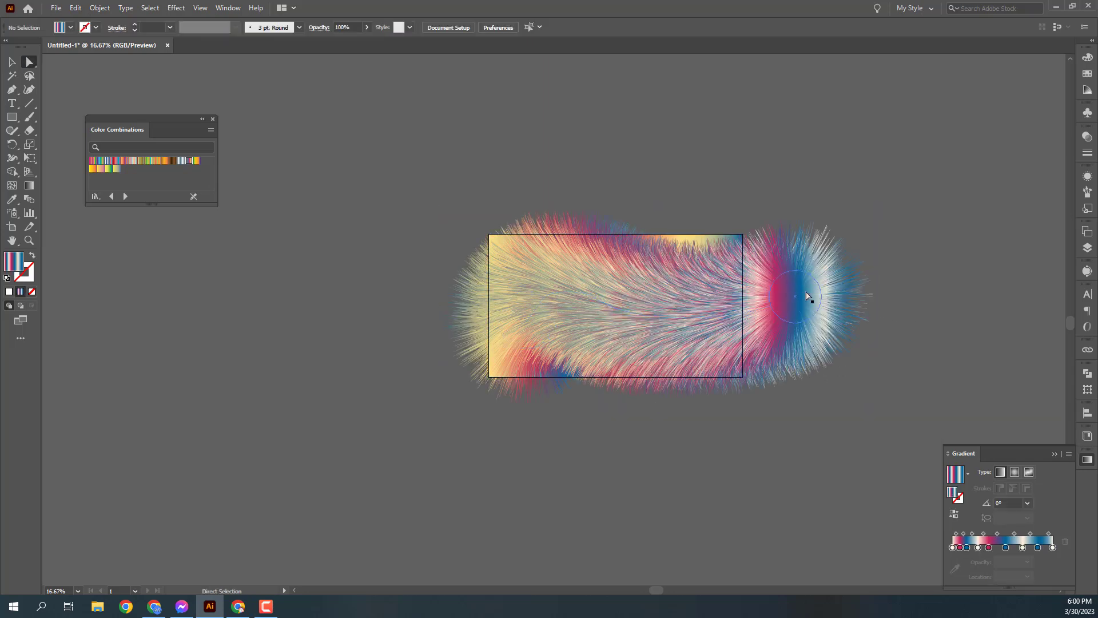
left_click(802, 295)
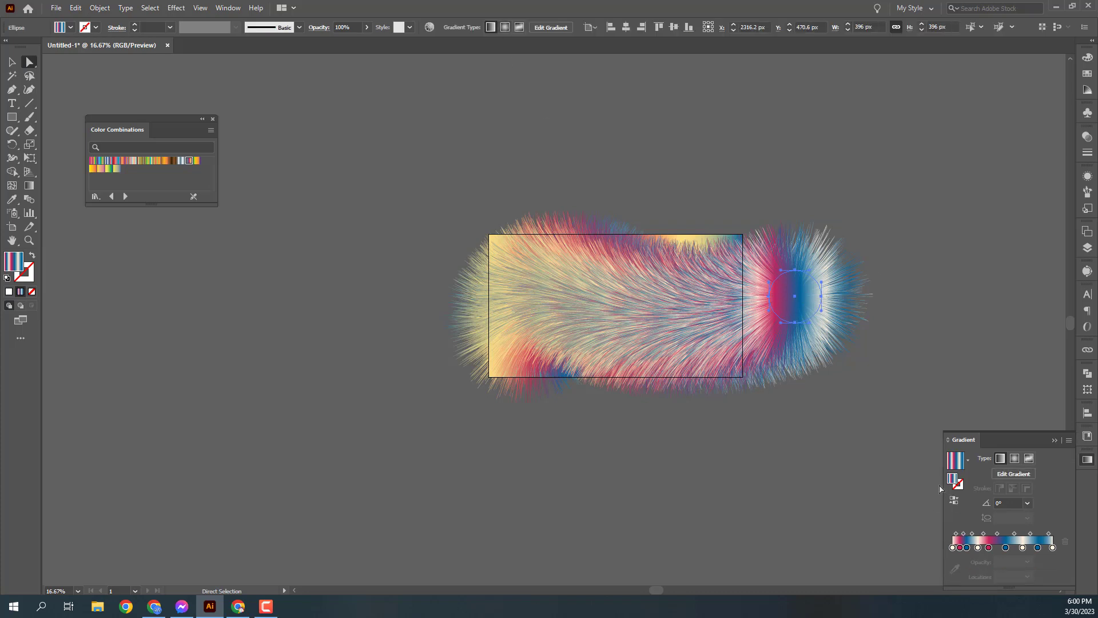
Cycle Color Combinations swatches on the end circle, finishing on Gold, Teal, Green.
left_click(93, 169)
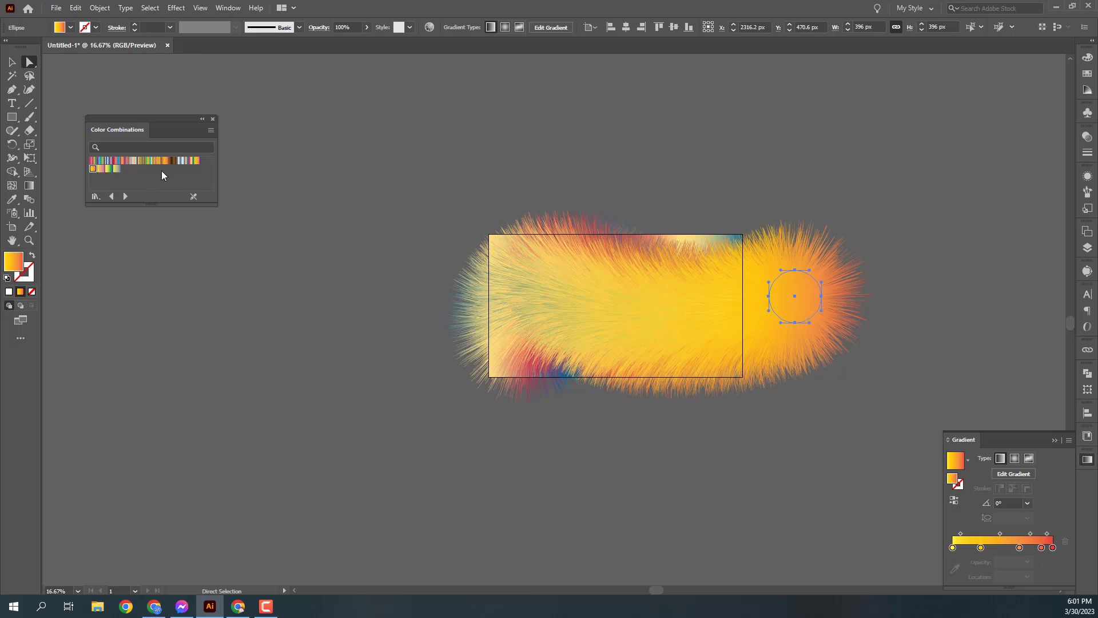
left_click(196, 161)
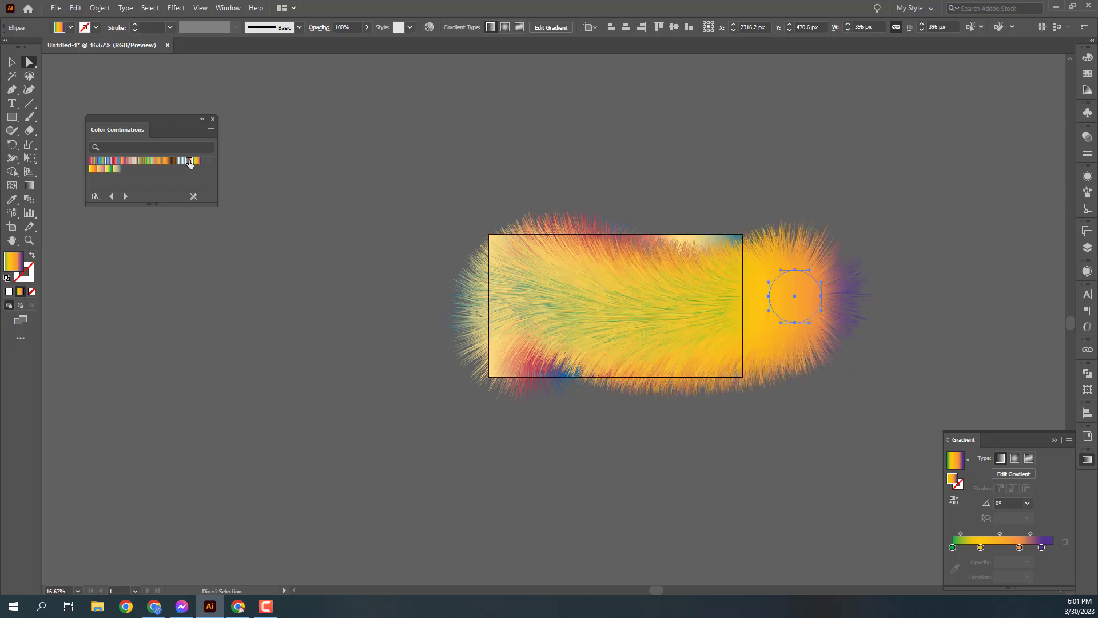
left_click(189, 161)
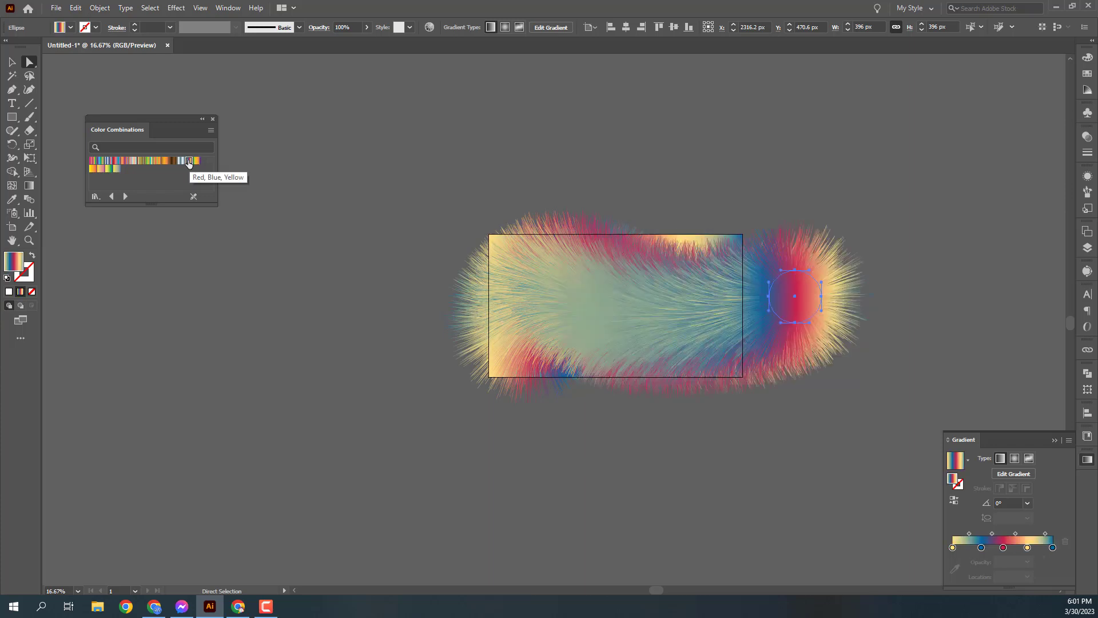
left_click(156, 161)
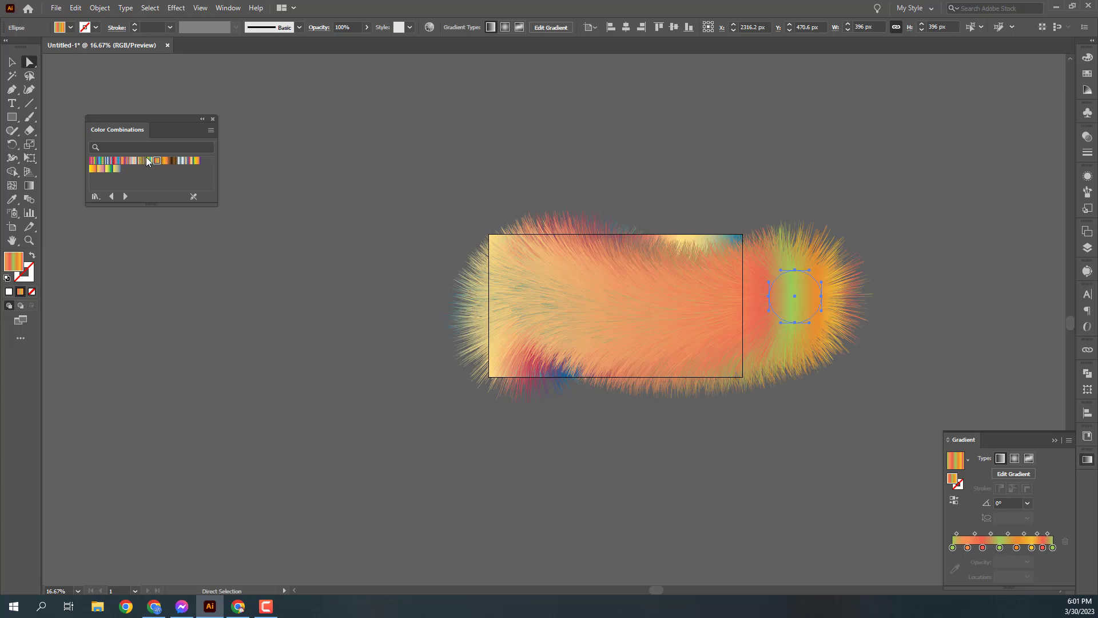
left_click(148, 161)
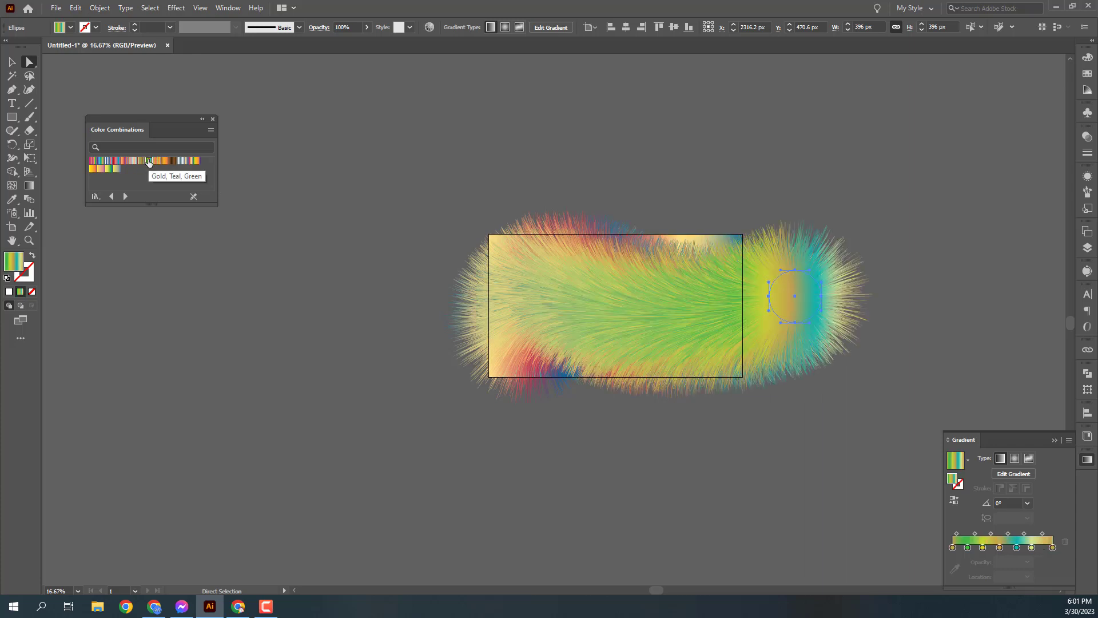
left_click(510, 203)
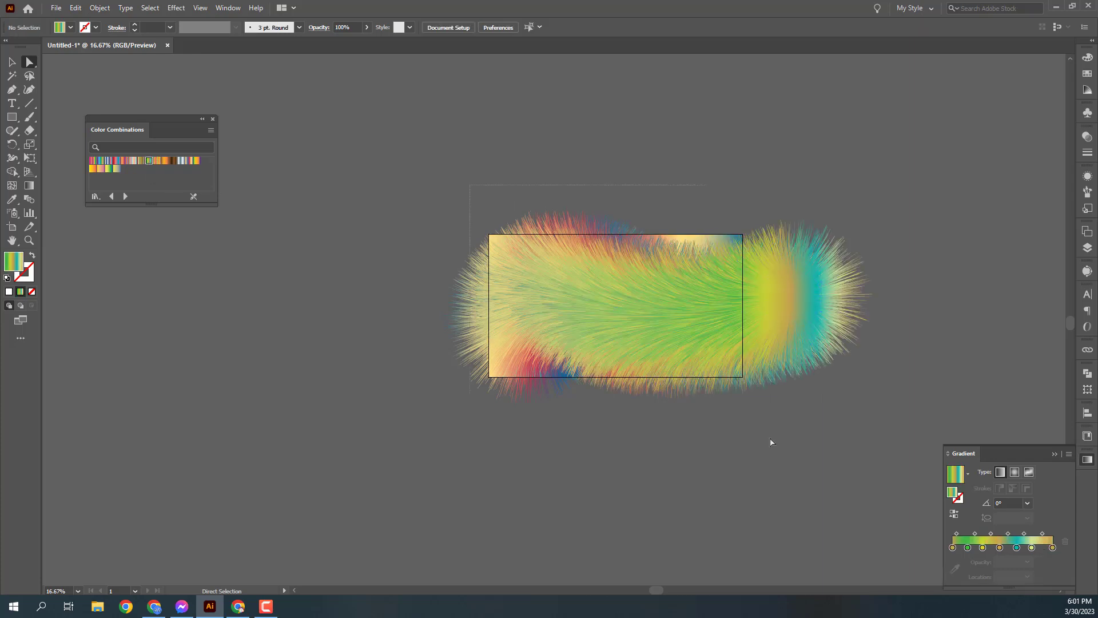
left_click(686, 283)
Select the green fur strand with the rectangle and make a clipping mask so the fur fills the 1920×1080 frame.
right_click(683, 283)
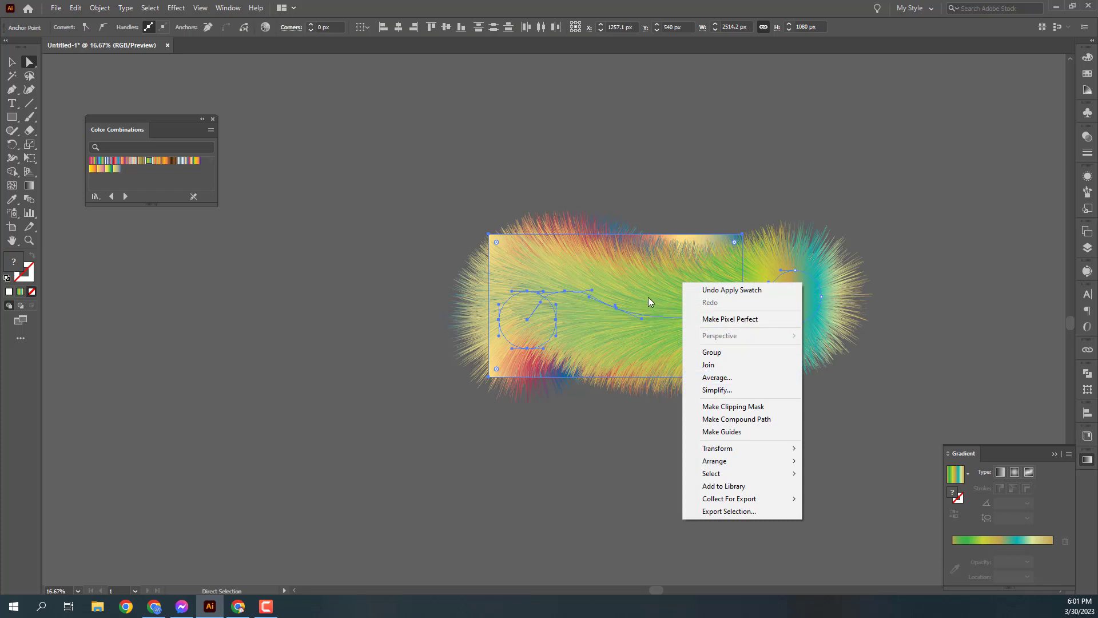
left_click(550, 201)
key("v")
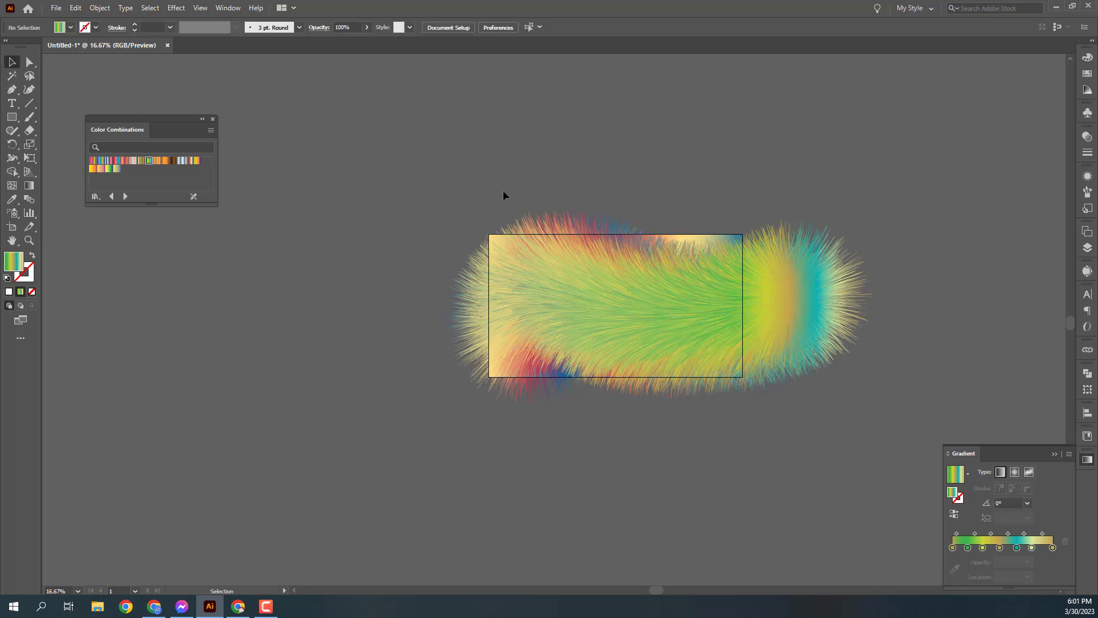
left_click_drag(446, 203, 806, 433)
right_click(622, 275)
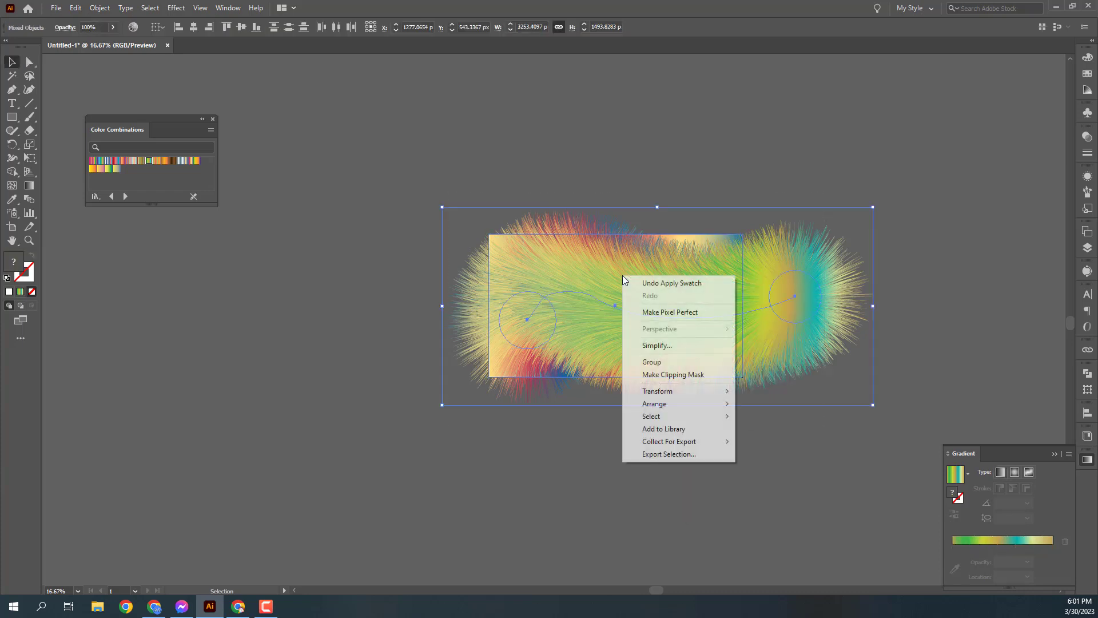
left_click(673, 373)
left_click(766, 243)
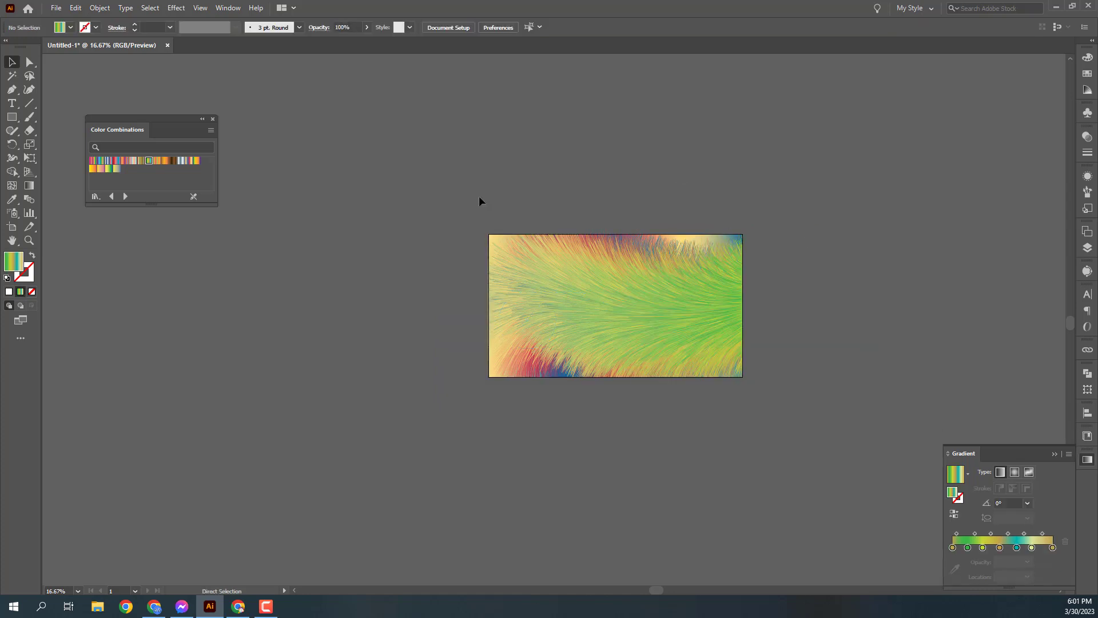
Zoom in to 25% to view the finished green fur-texture background.
key("ctrl+plus")
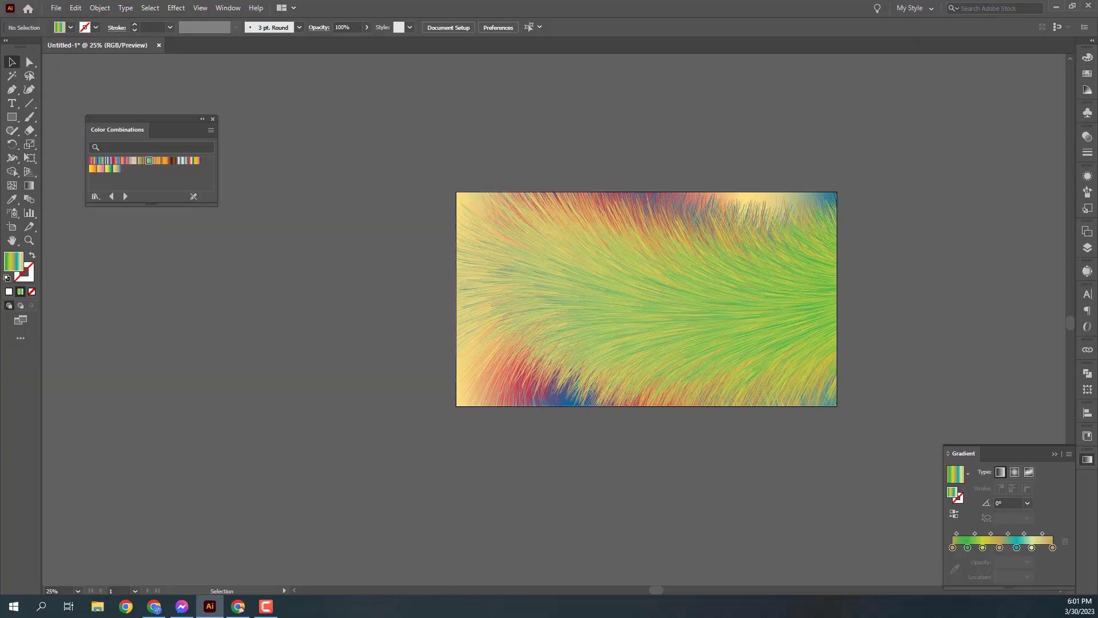